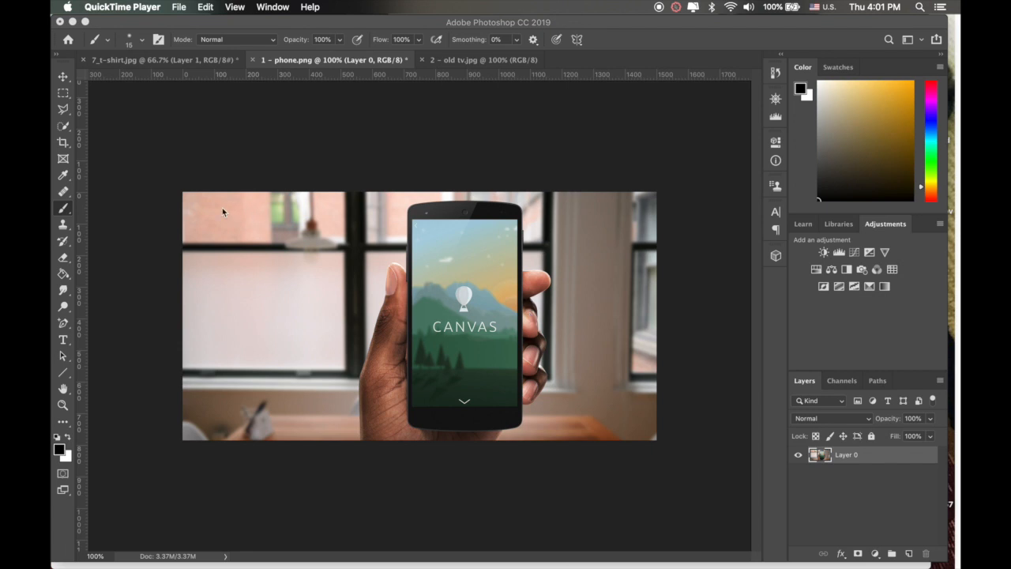
- Select the phone's display area corner by corner with the Polygonal Lasso tool
key(super+equal)
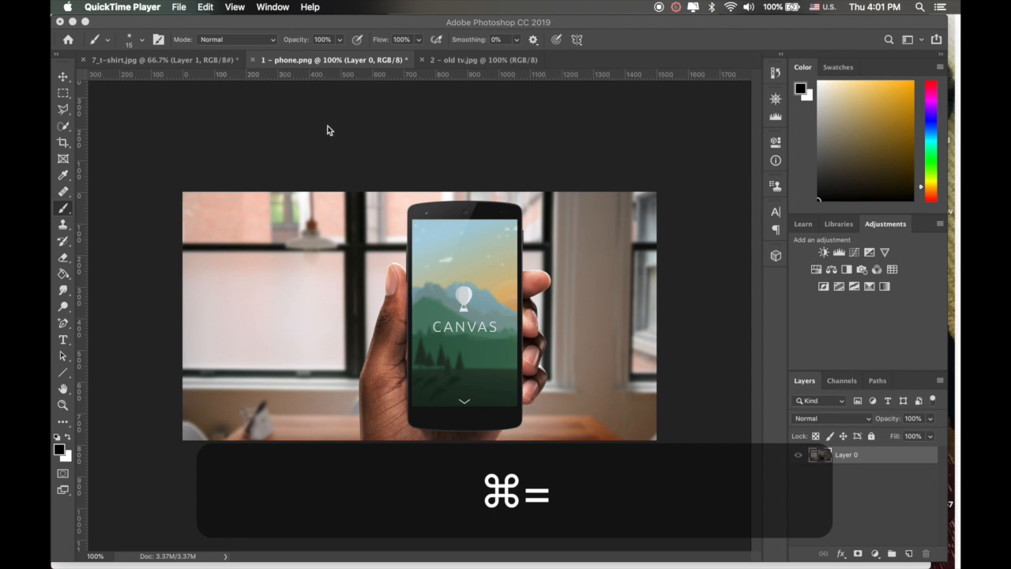
click(427, 142)
key(super+equal)
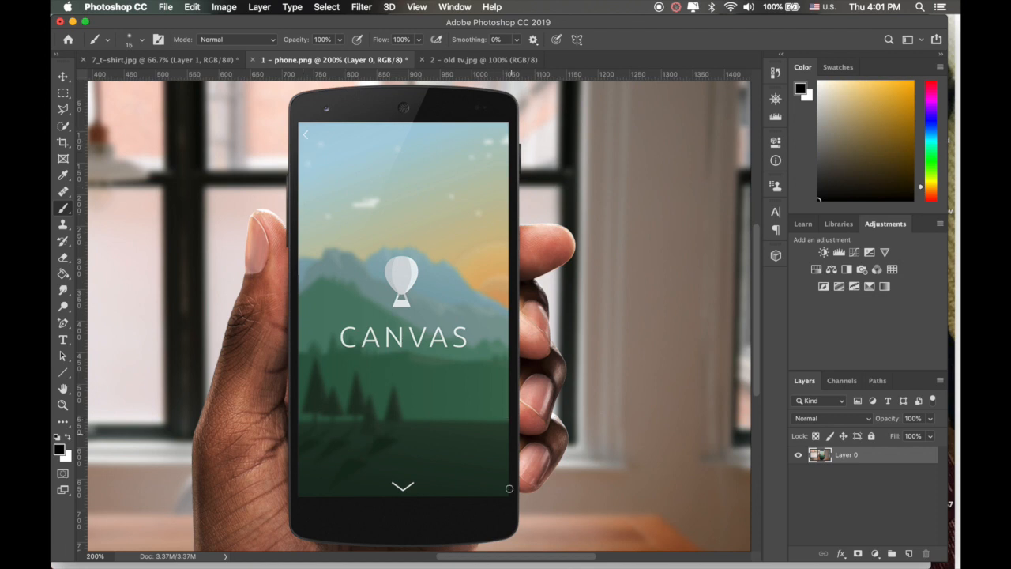
click(65, 111)
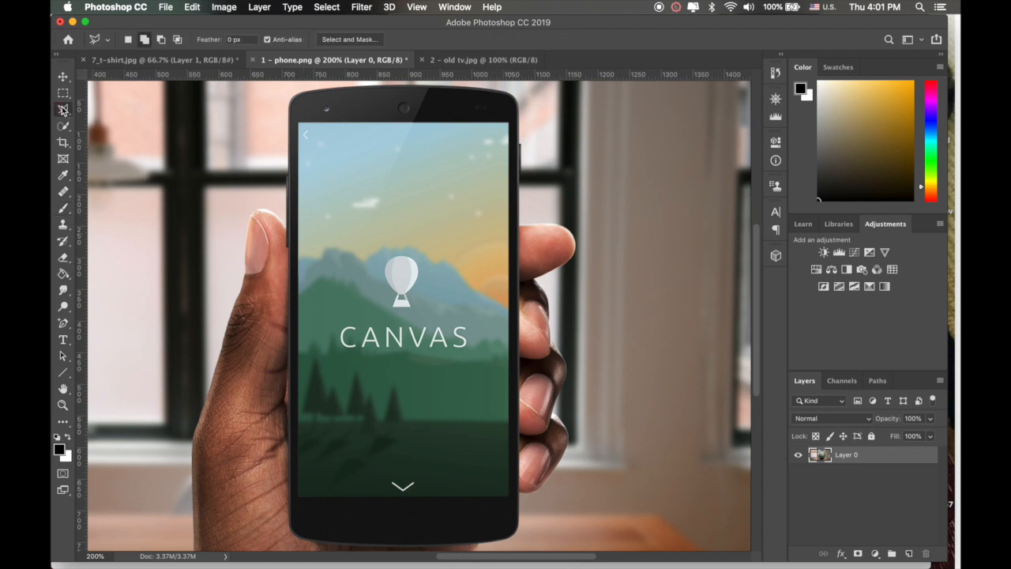
click(106, 124)
click(299, 124)
click(510, 124)
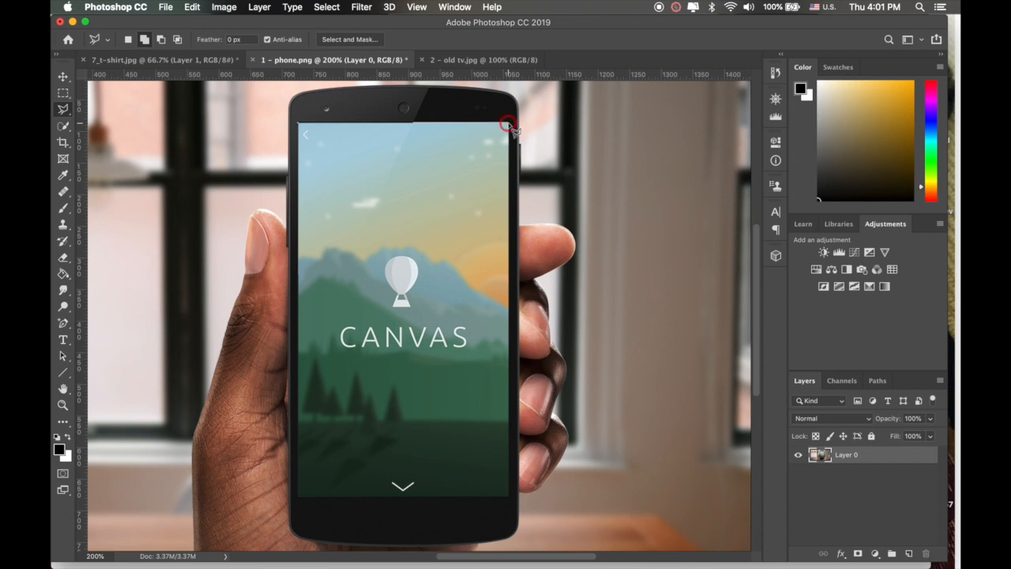
click(509, 497)
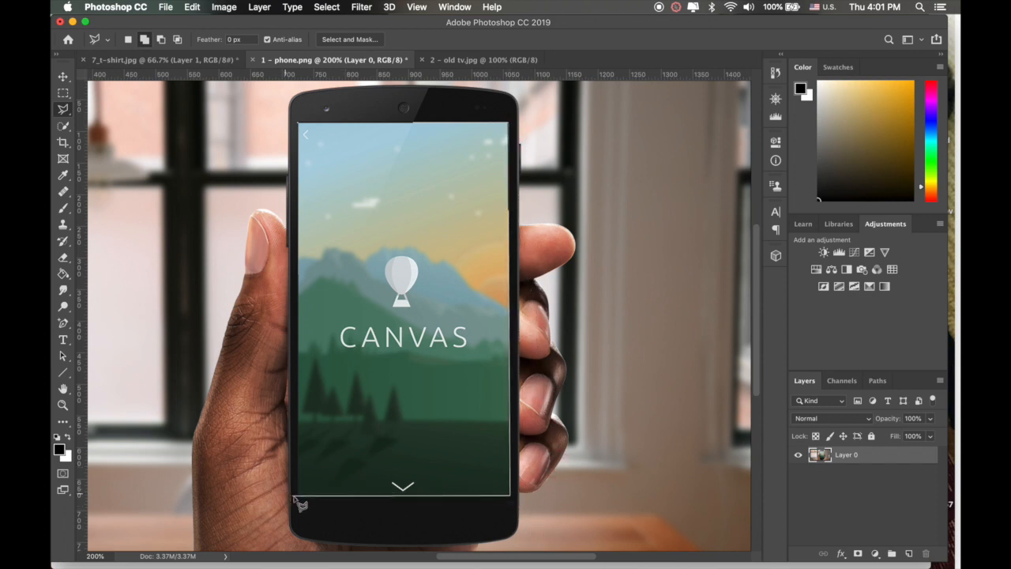
click(299, 496)
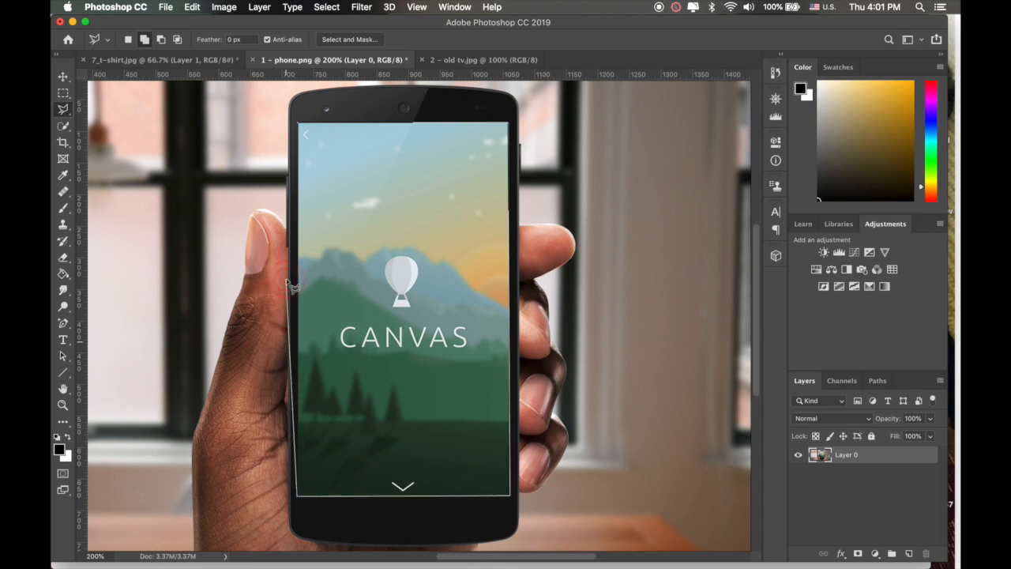
click(304, 132)
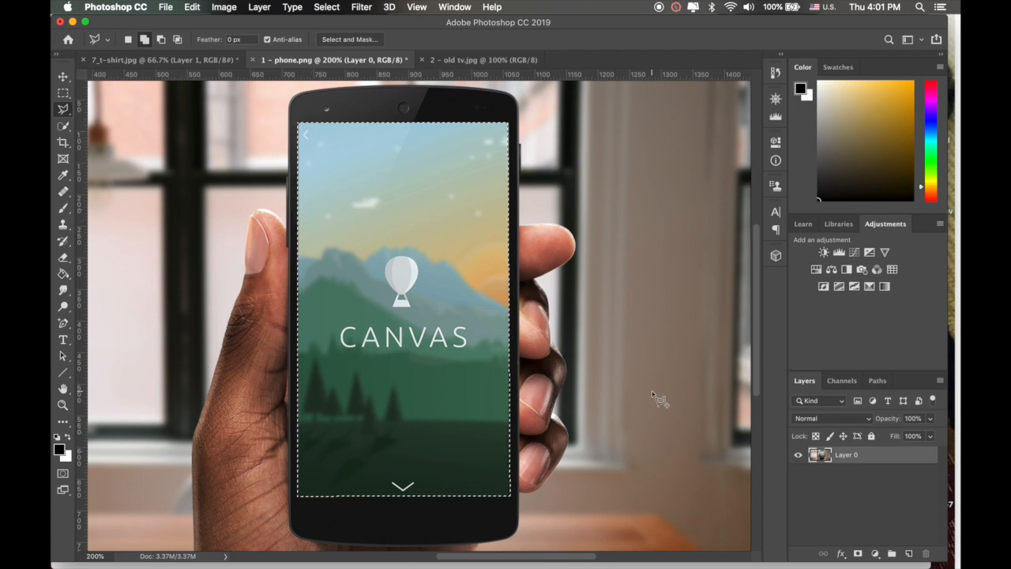
key(super+minus)
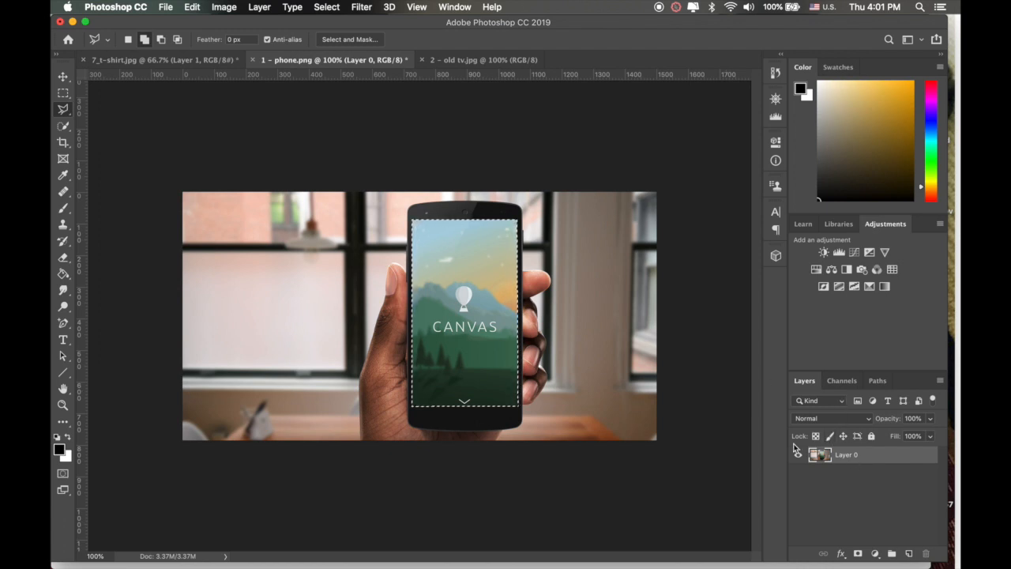
key(super+j)
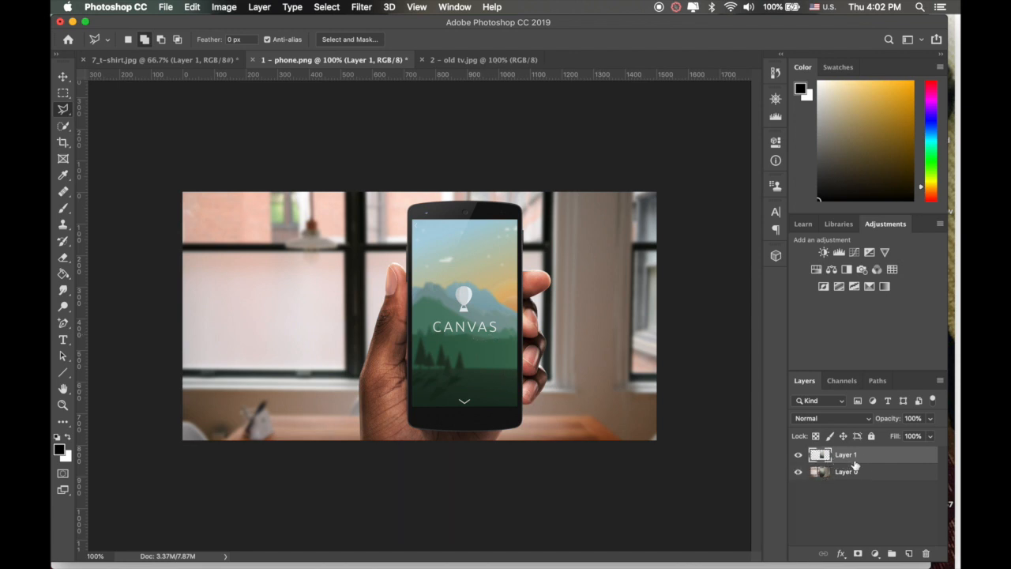
key(super+z)
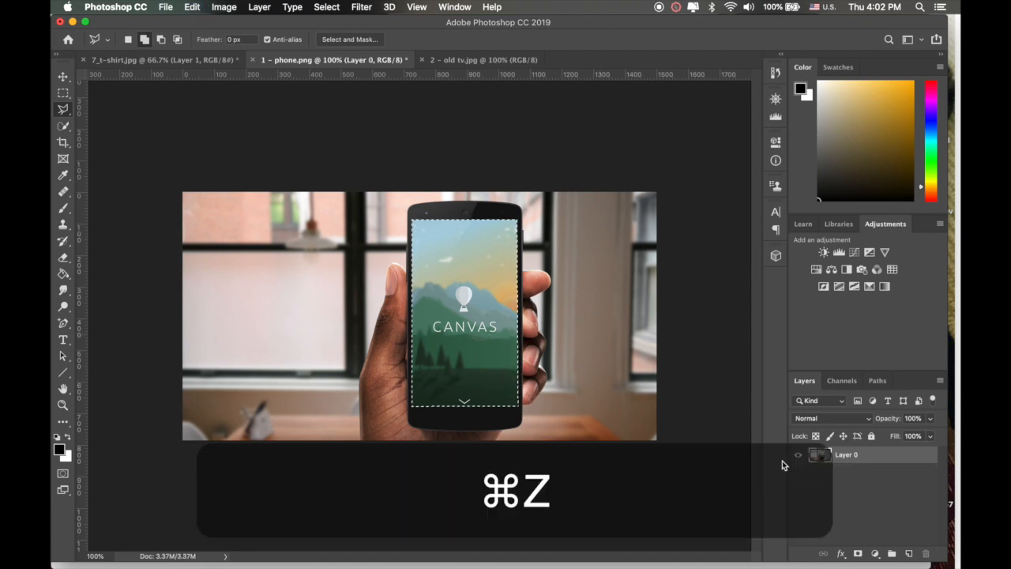
key(super+c)
key(super+v)
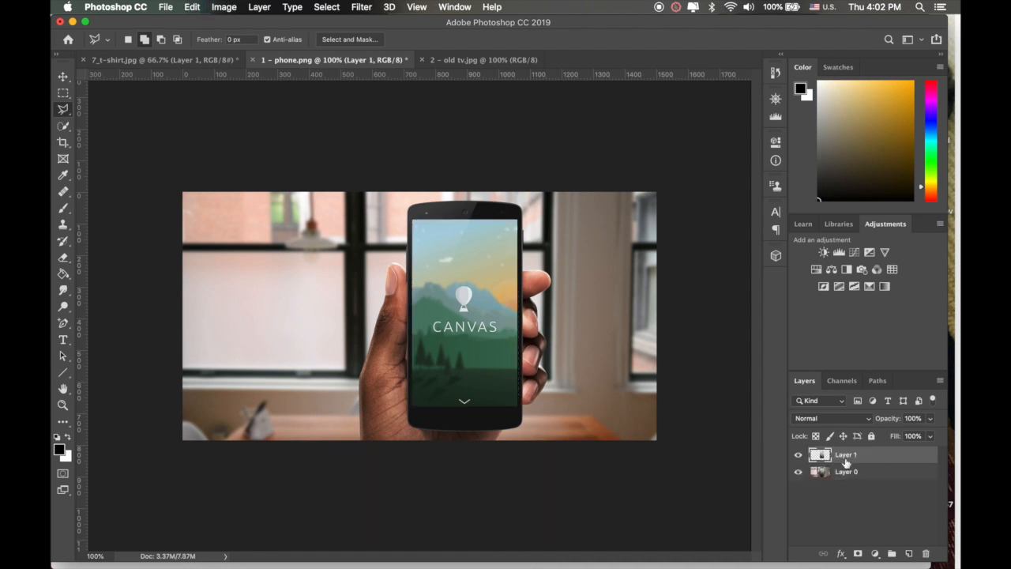
key(super+z)
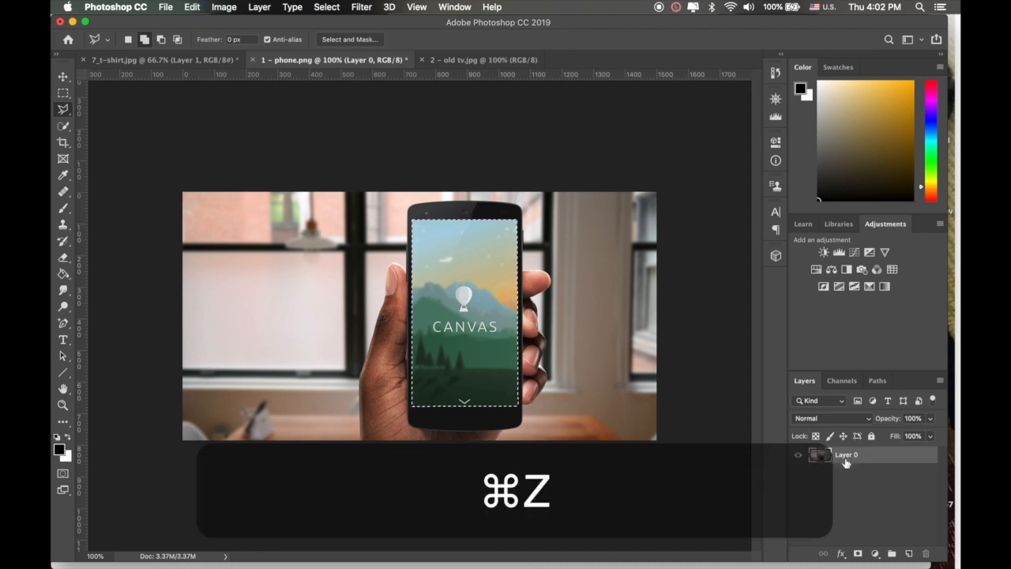
- Copy the selected phone display to a new layer and place the embedded image "man on brick" from the Desktop above it
key(super+j)
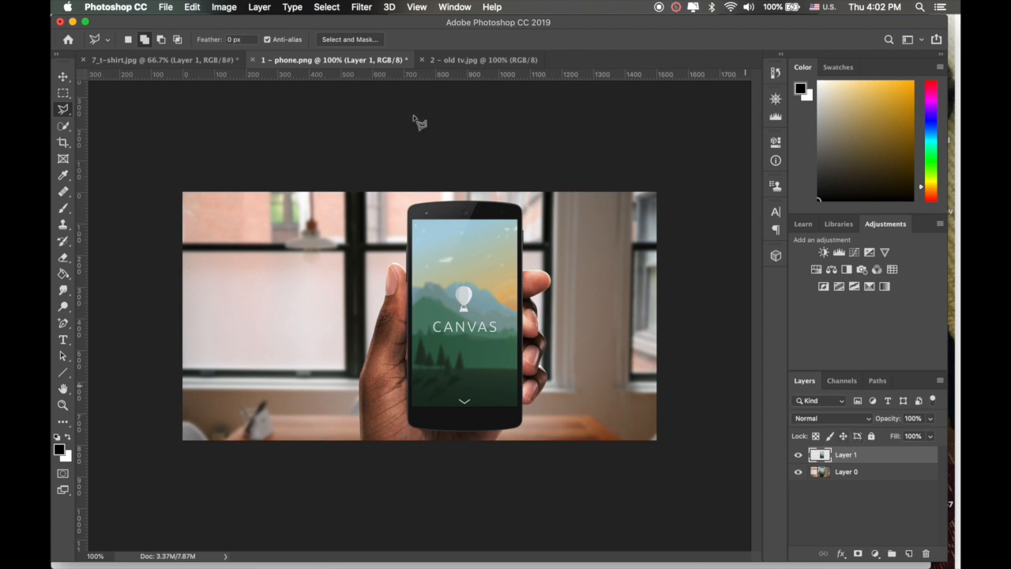
click(167, 8)
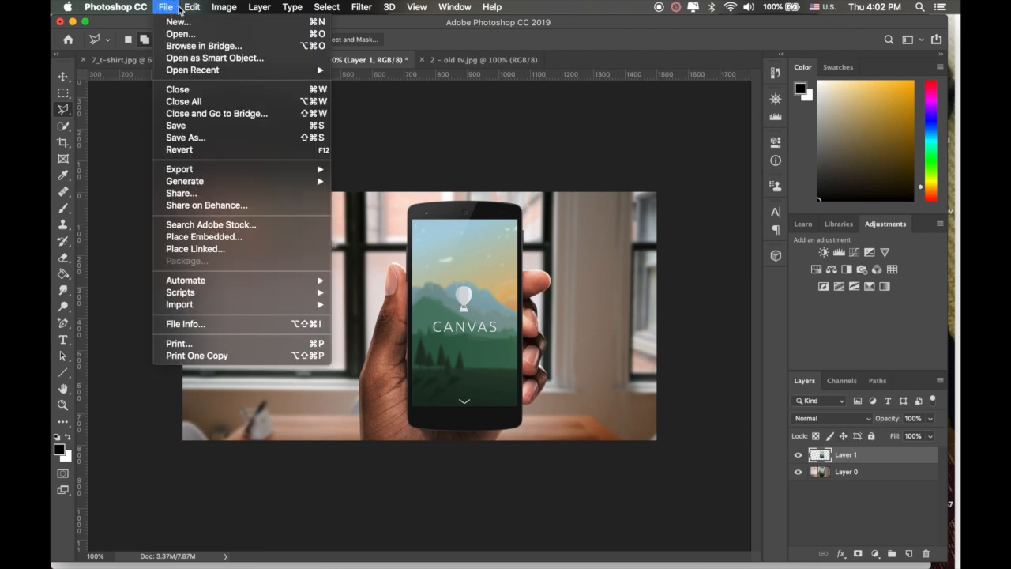
click(169, 236)
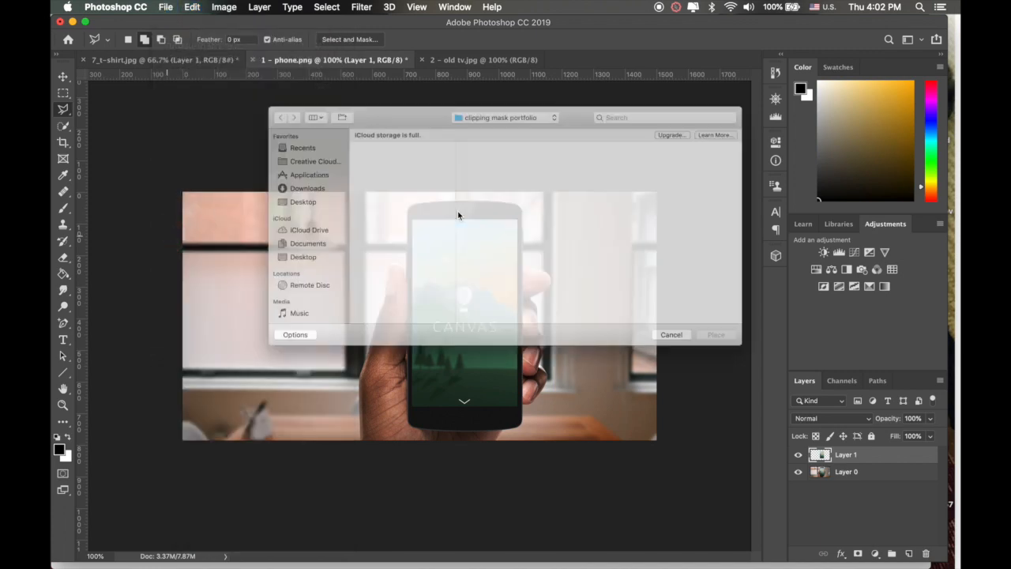
click(254, 196)
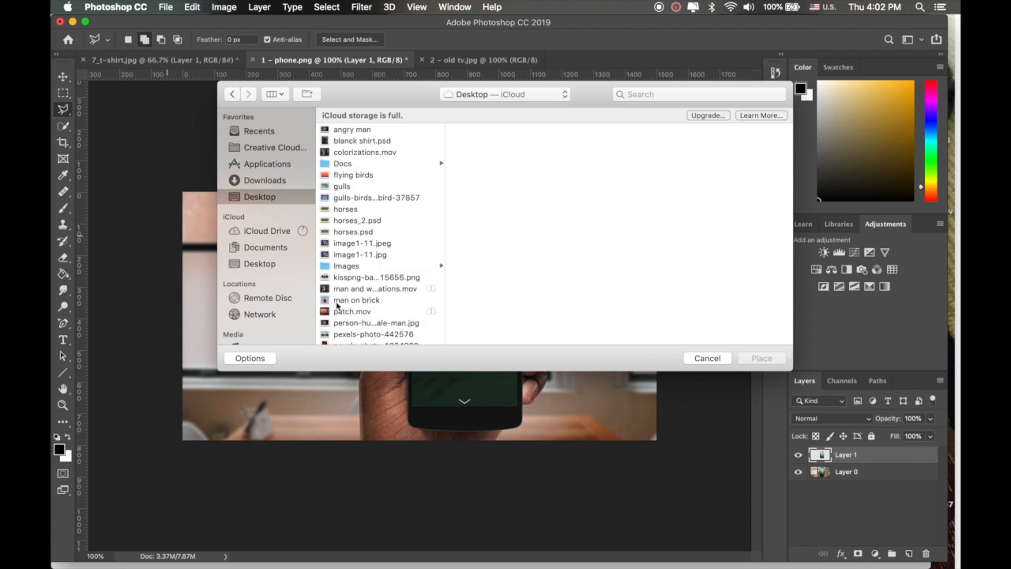
click(335, 301)
click(749, 362)
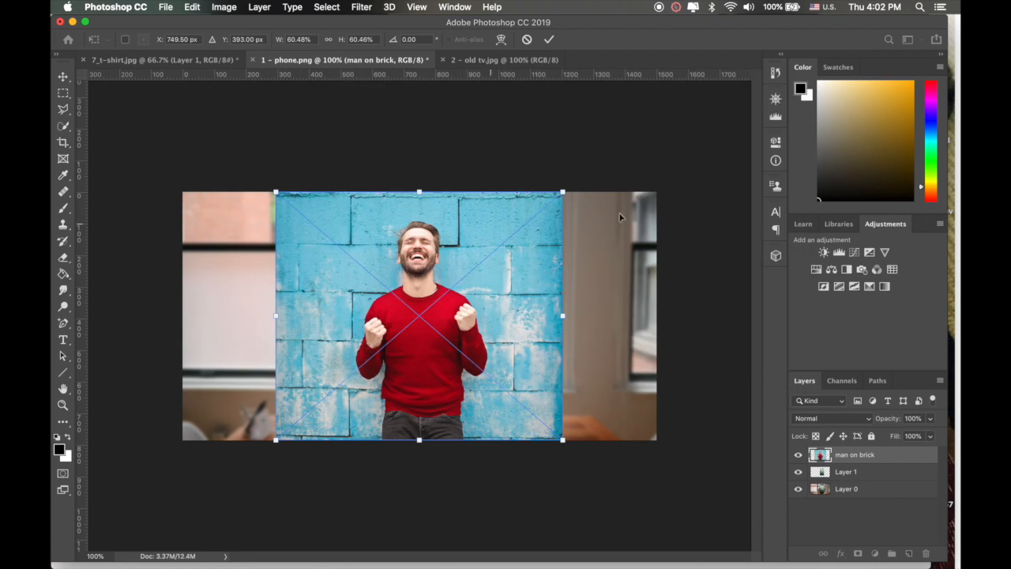
click(549, 40)
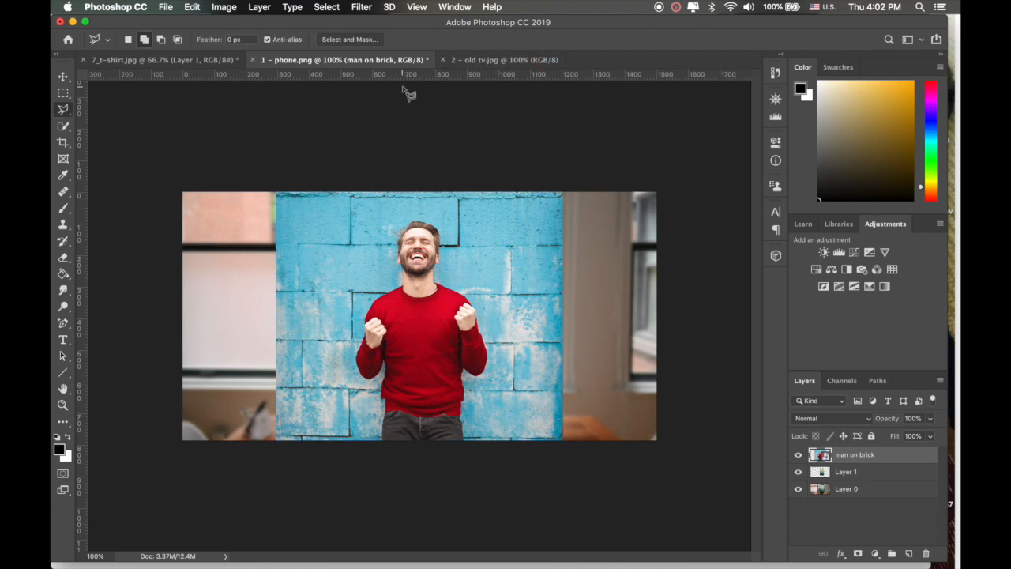
- Clip the man on brick layer to the phone display layer, then scale it to about 46% and centre the man on the display
click(258, 10)
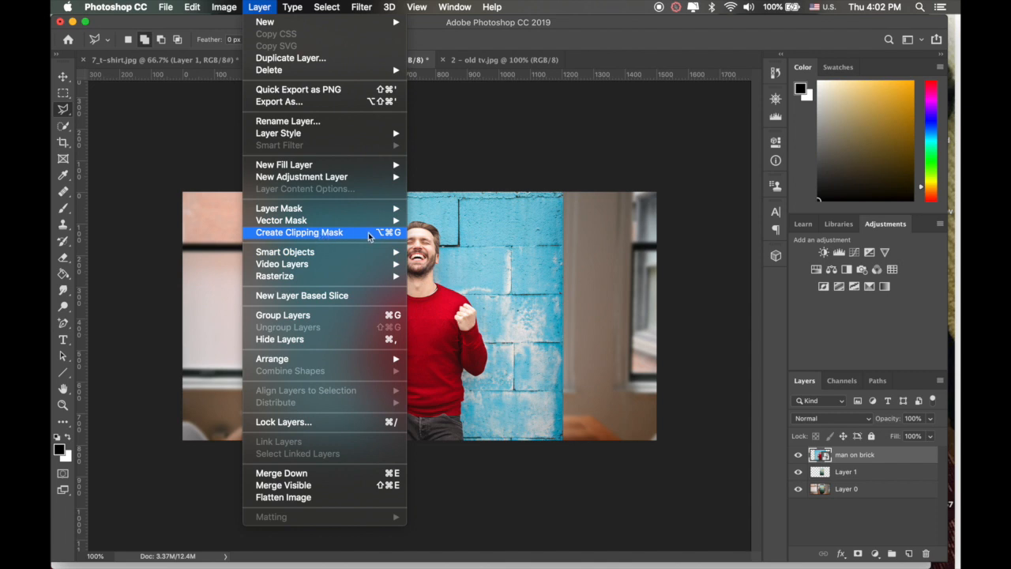
click(320, 233)
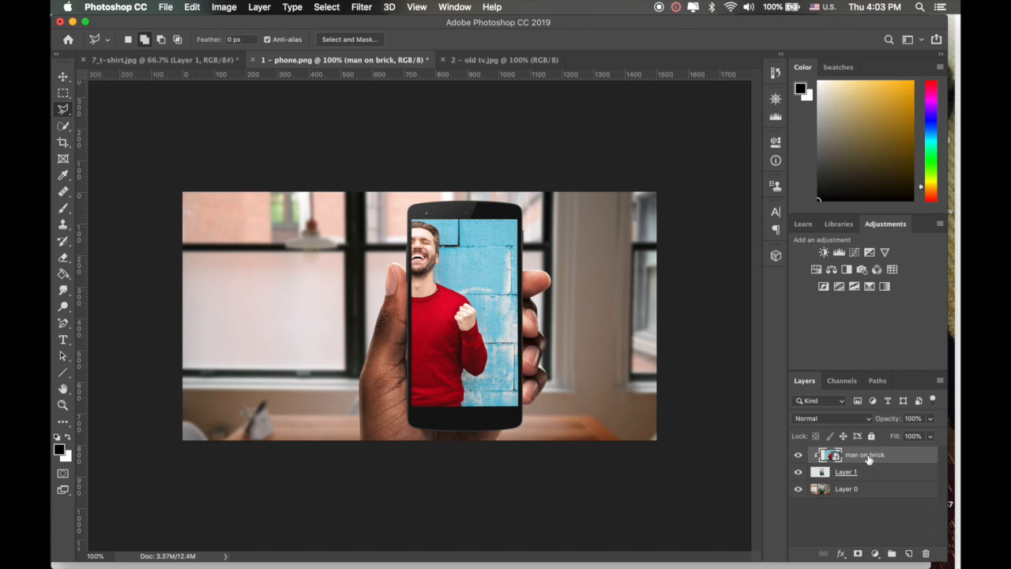
key(super+t)
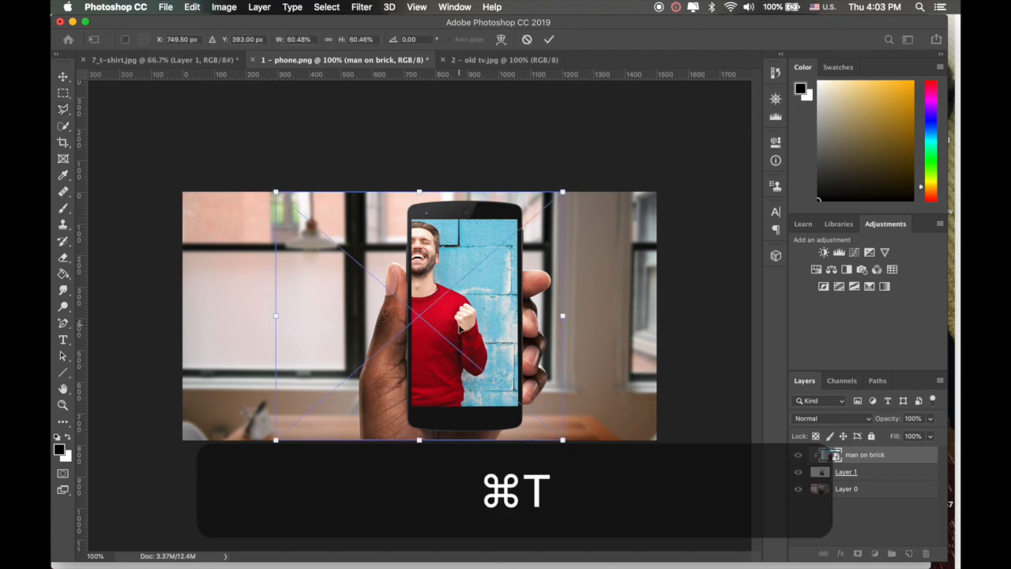
drag(461, 329, 510, 312)
drag(316, 180, 401, 224)
drag(508, 335, 481, 305)
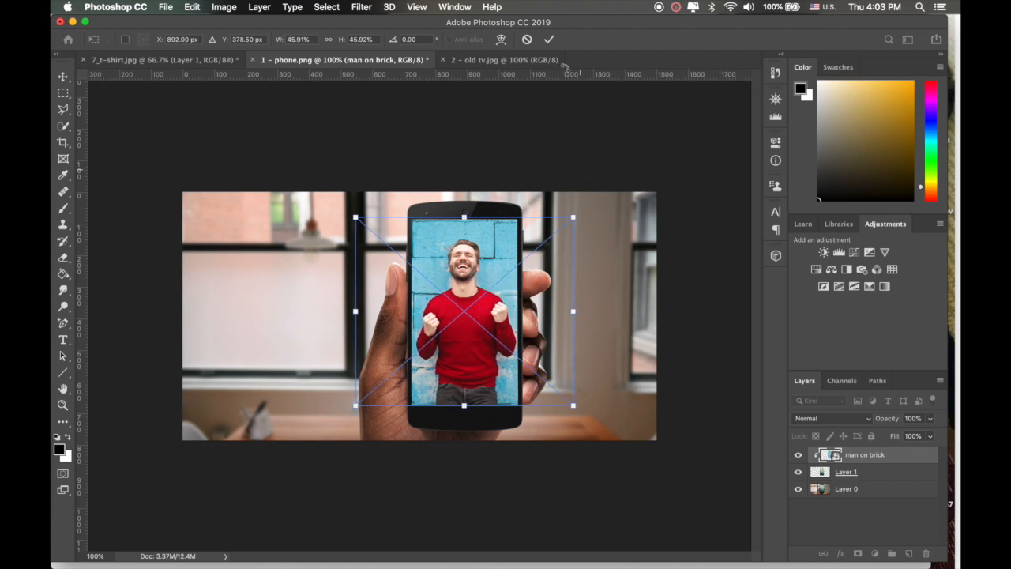
click(549, 39)
key(l)
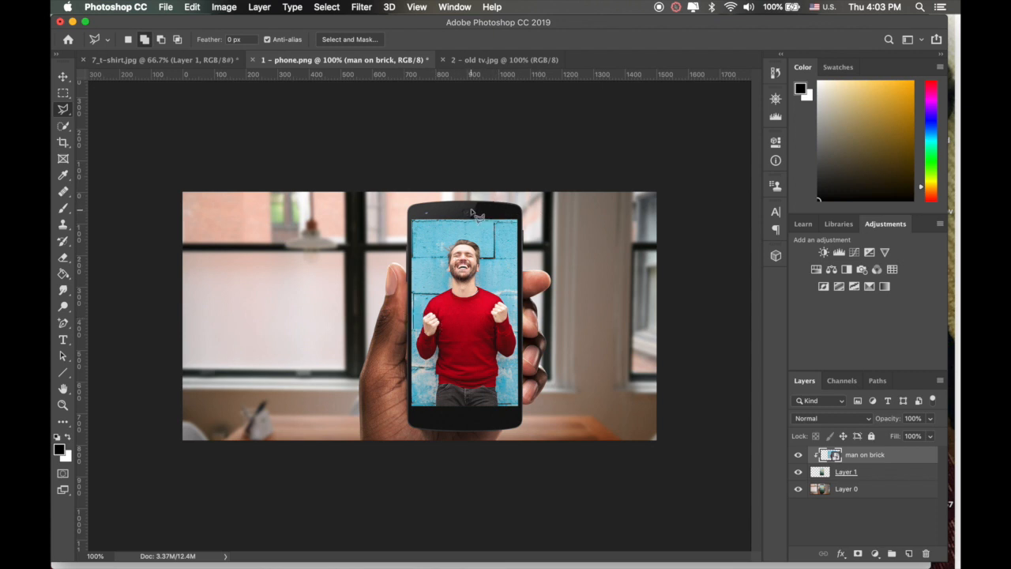
- Examine how the clipped photo fits inside the phone display in 1 – phone.png
key(super+equal)
key(super+equal)
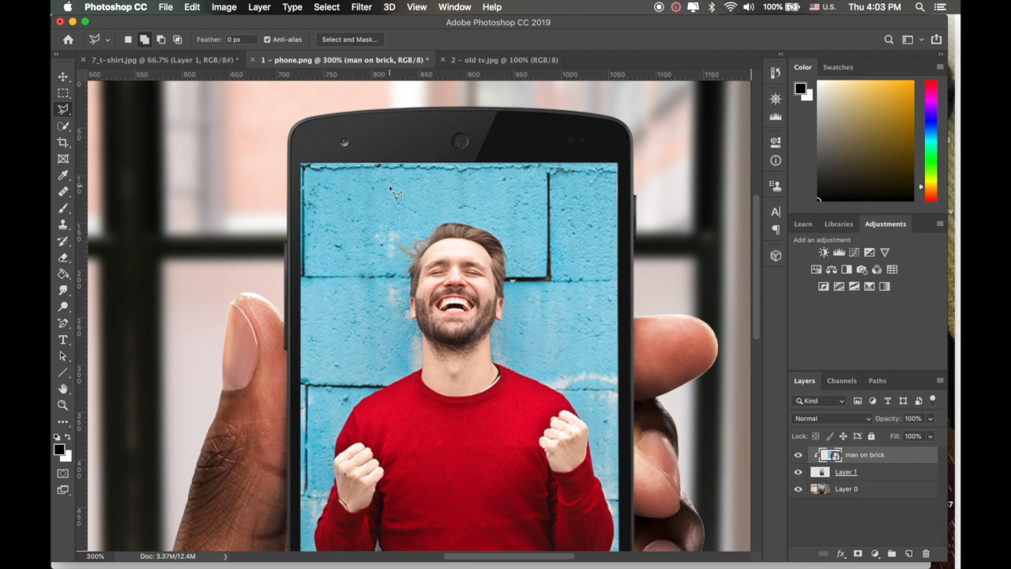
key(super+minus)
key(super+minus)
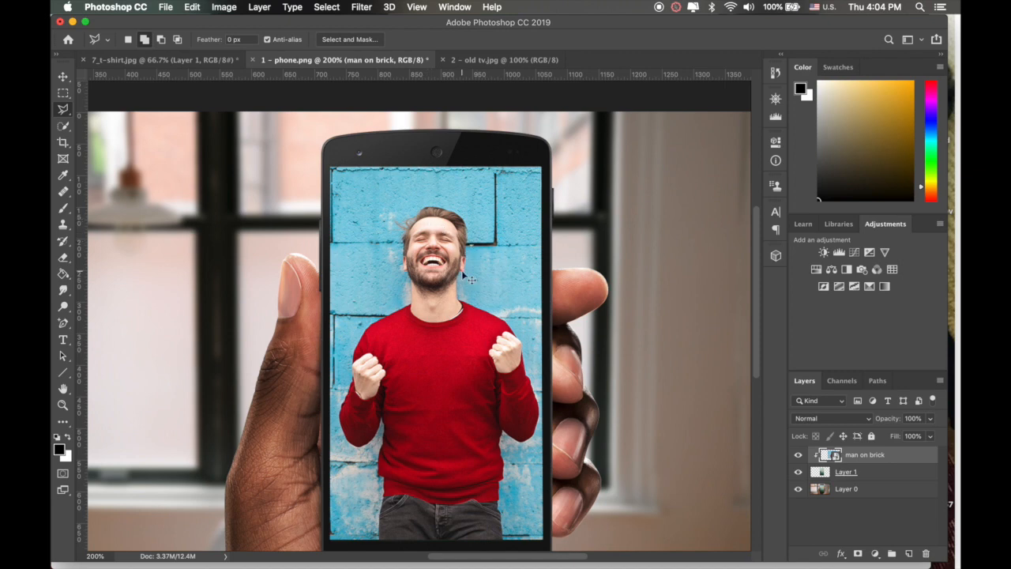
key(super+minus)
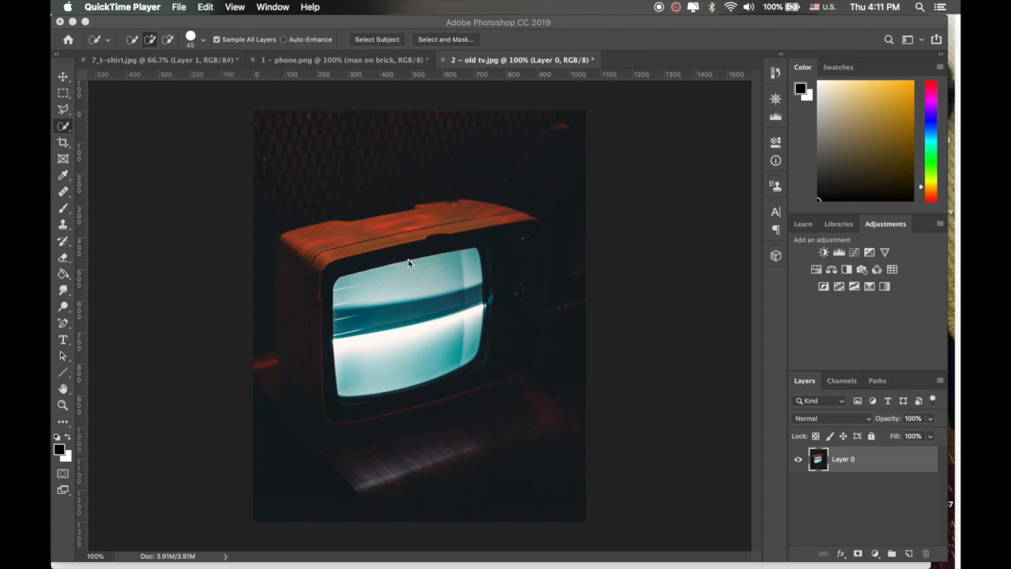
click(376, 63)
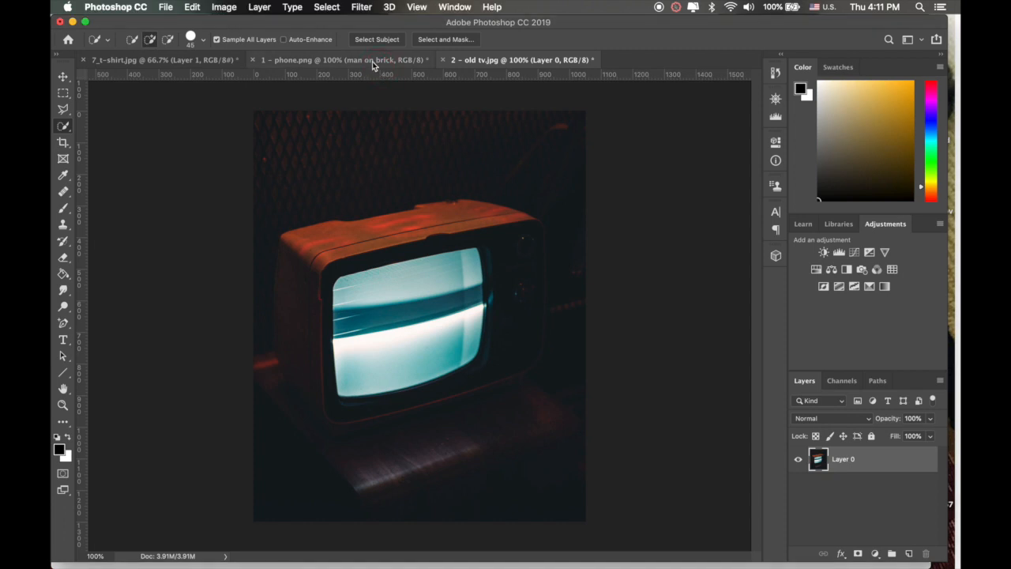
click(367, 59)
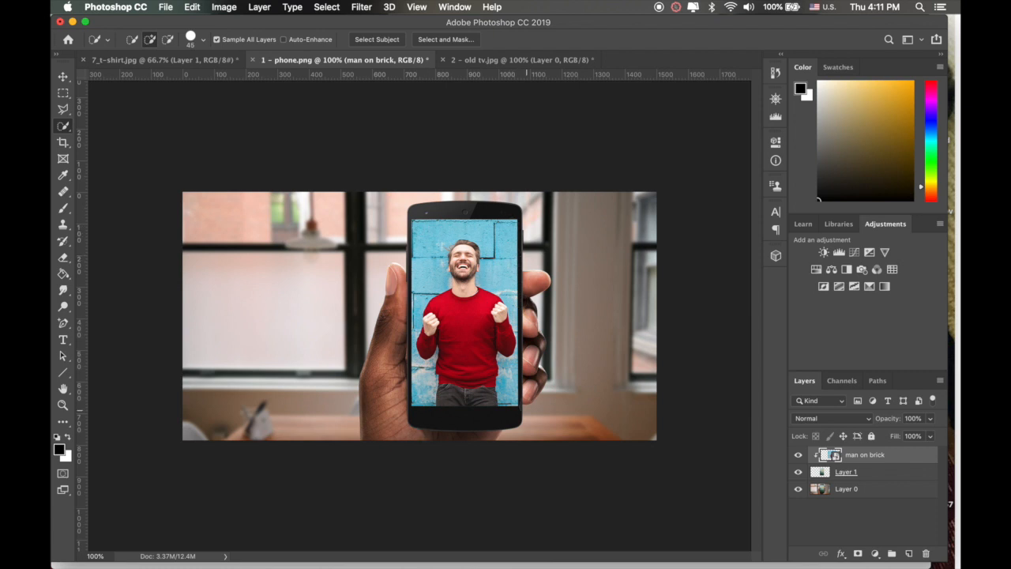
- In 2 – old tv.jpg, select the glowing TV screen with the Quick Selection tool and check the selection's edges
click(503, 63)
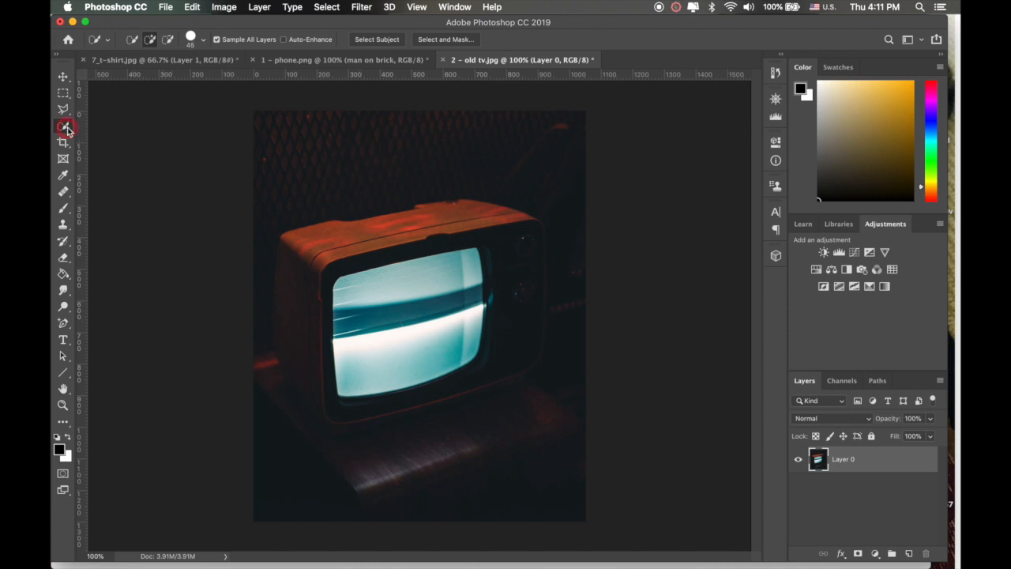
mouse_move(431, 330)
mouse_down()
mouse_move(397, 329)
mouse_move(363, 299)
mouse_move(419, 292)
mouse_up()
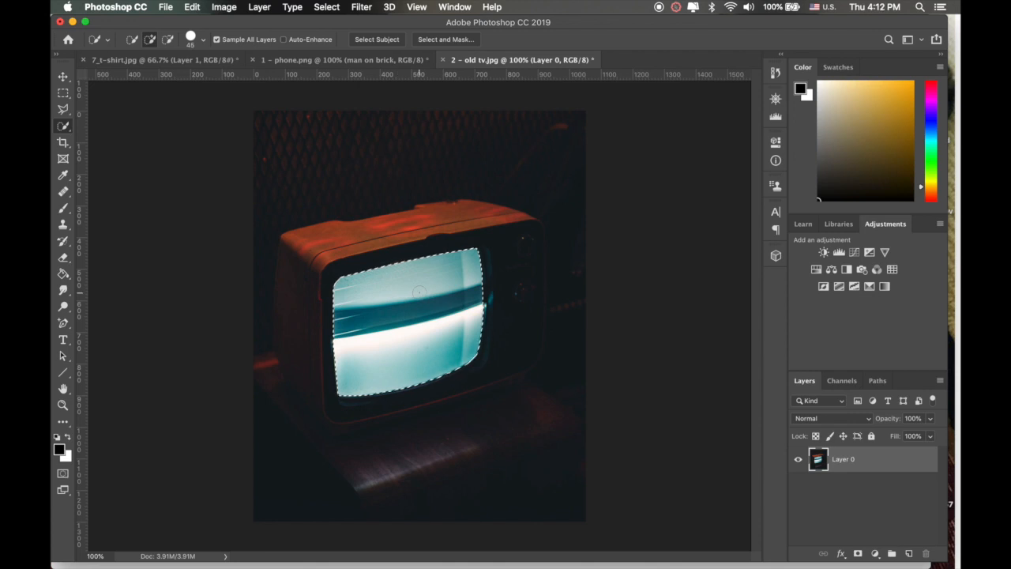
key(super+equal)
key(super+equal)
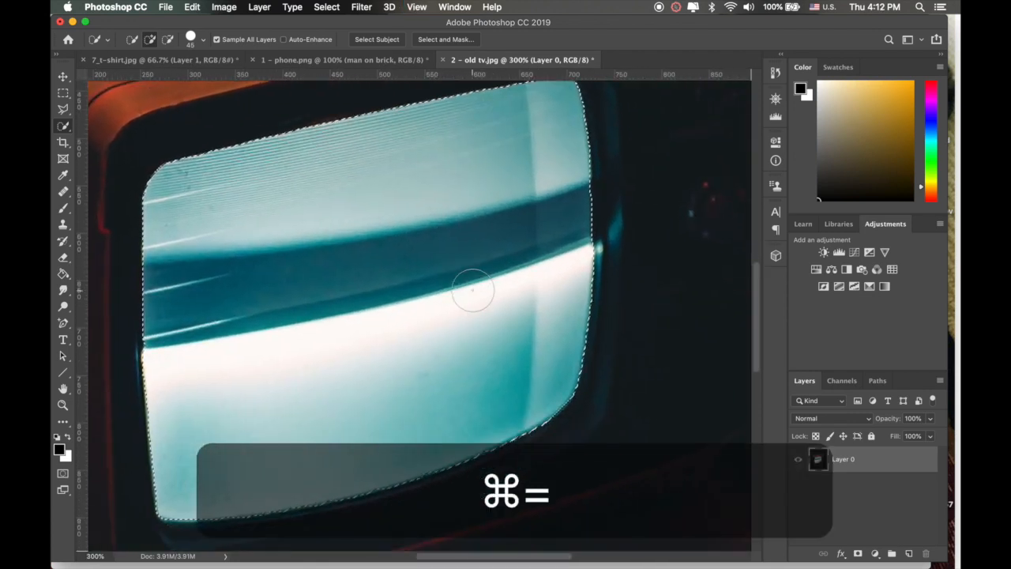
scroll(371, 312, left, 3)
scroll(371, 312, down, 1)
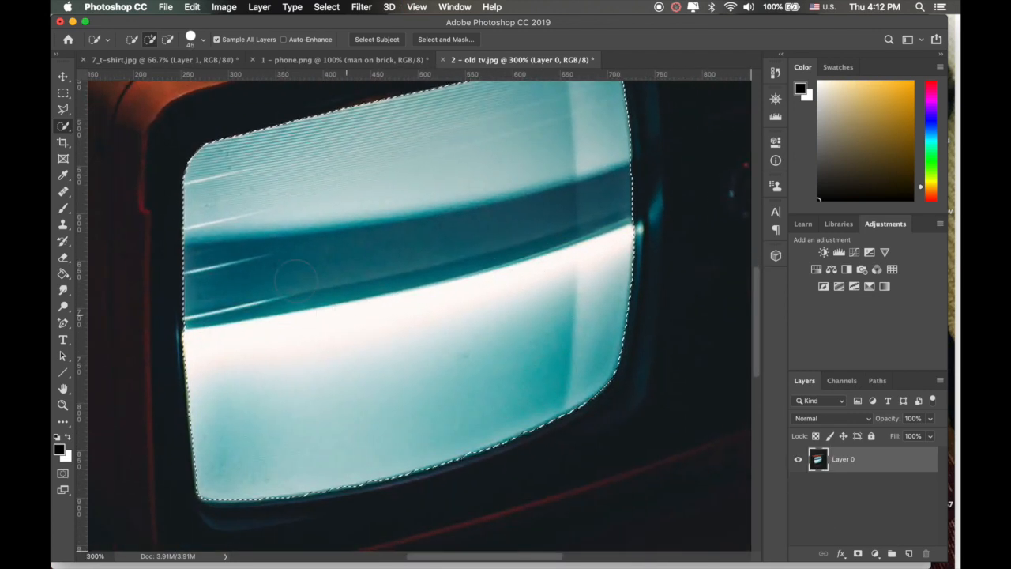
scroll(292, 278, up, 3)
scroll(292, 278, right, 2)
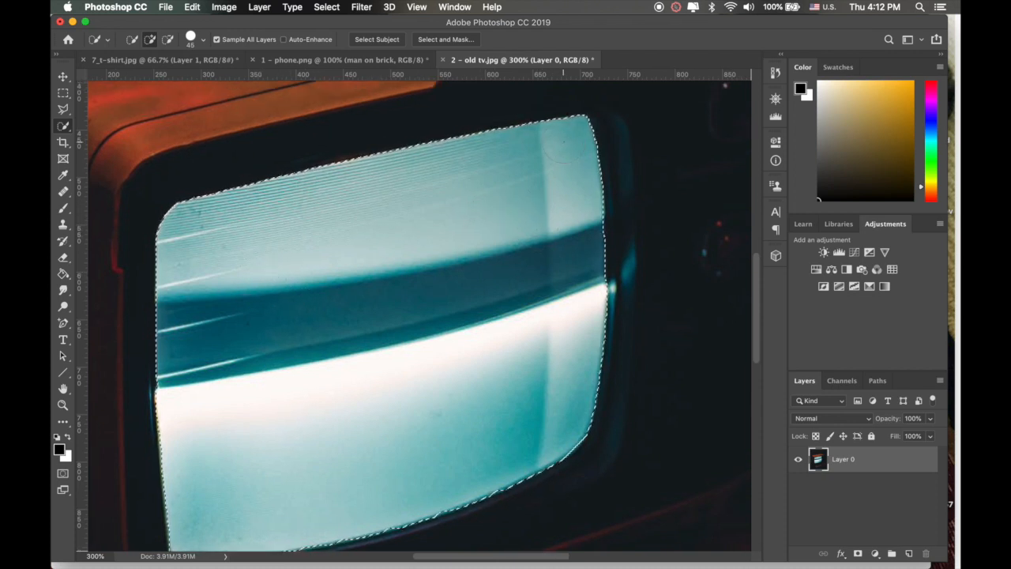
- Reduce the Quick Selection brush to 25 and examine the selection's edges all around the TV screen
key(super+equal)
key(bracketleft)
key(bracketleft)
key(bracketleft)
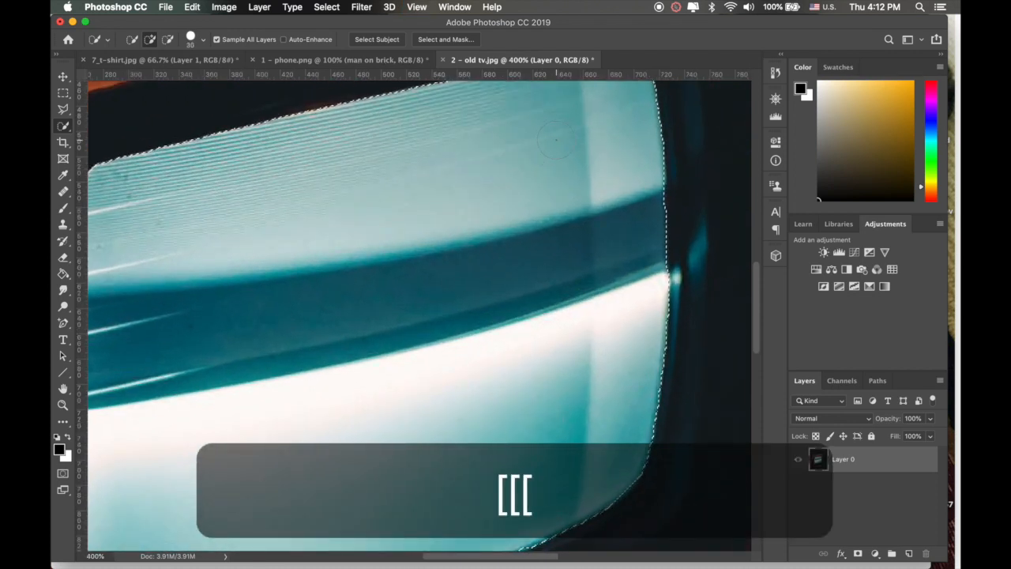
key(bracketleft)
scroll(556, 140, up, 2)
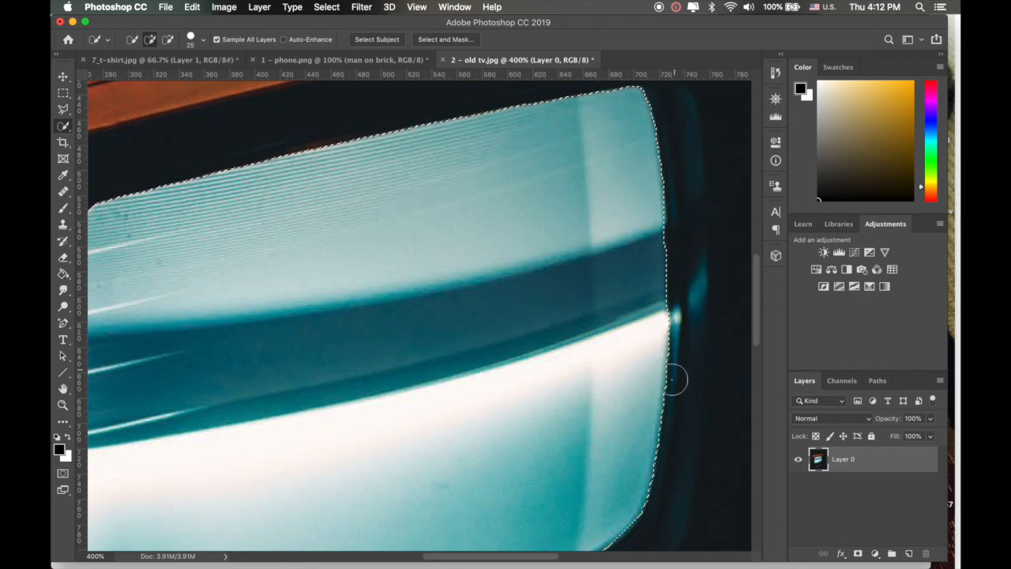
scroll(658, 447, down, 3)
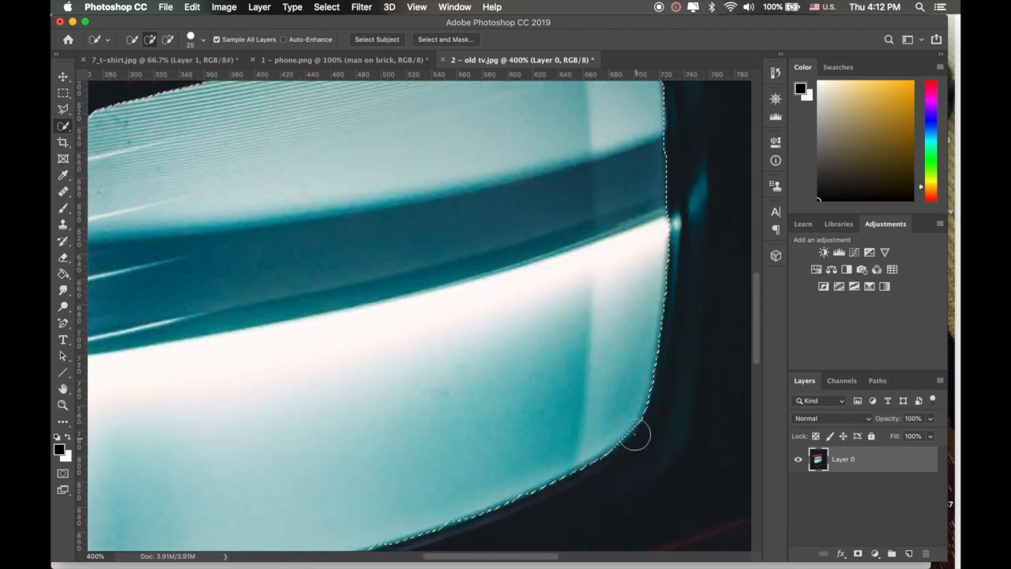
scroll(569, 477, left, 3)
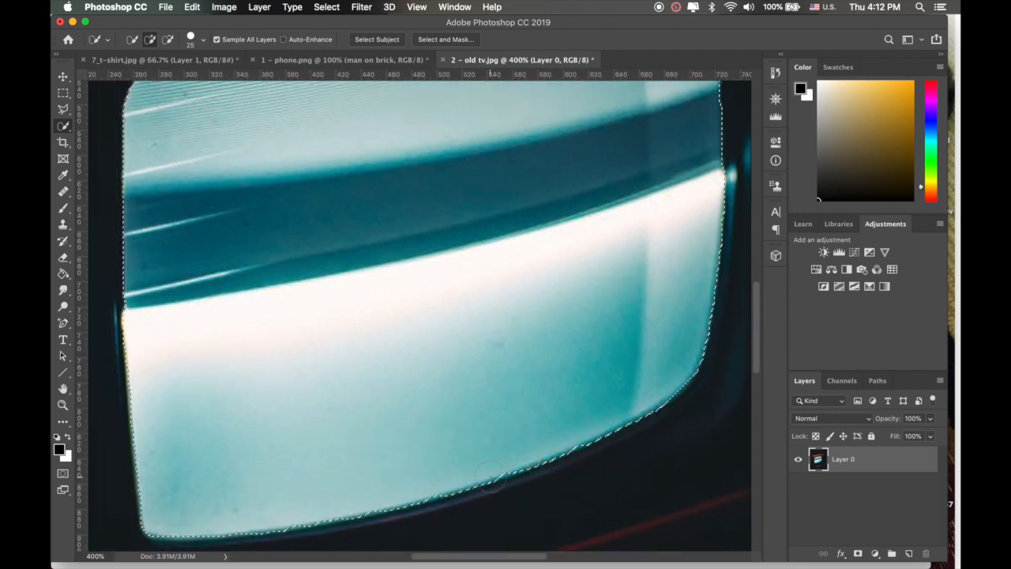
key(super+bracketleft)
key(super+minus)
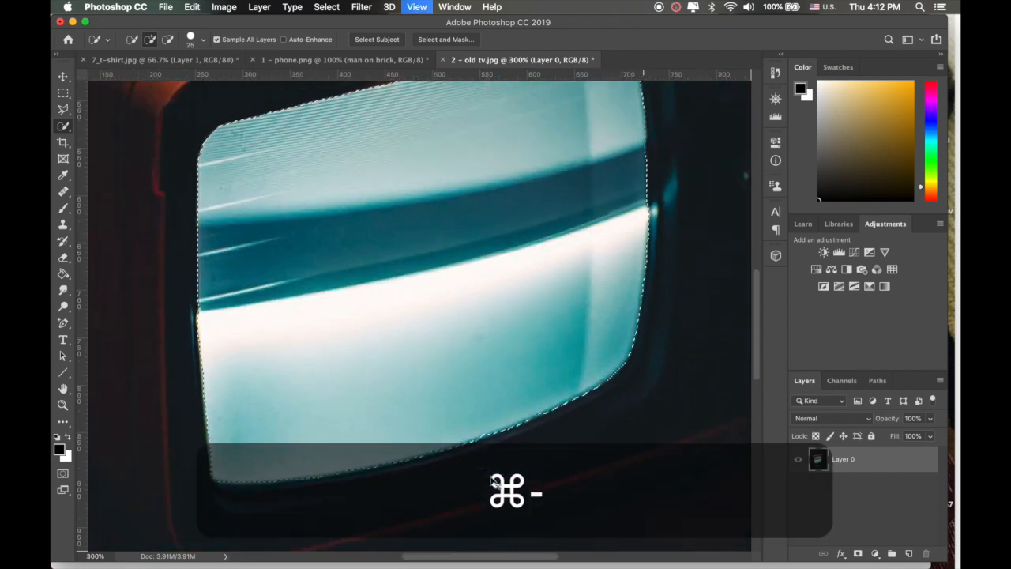
scroll(478, 395, up, 2)
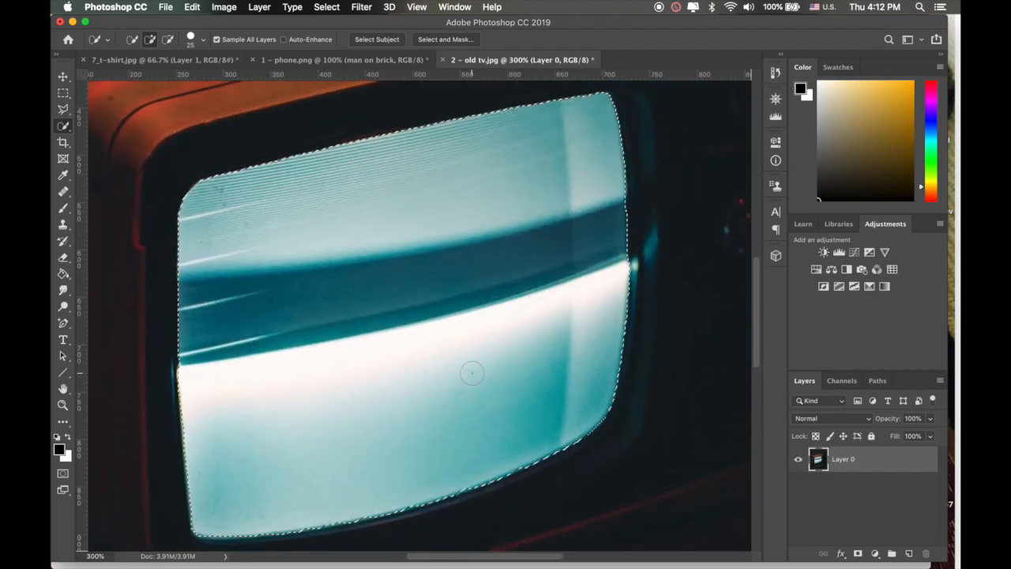
key(super+minus)
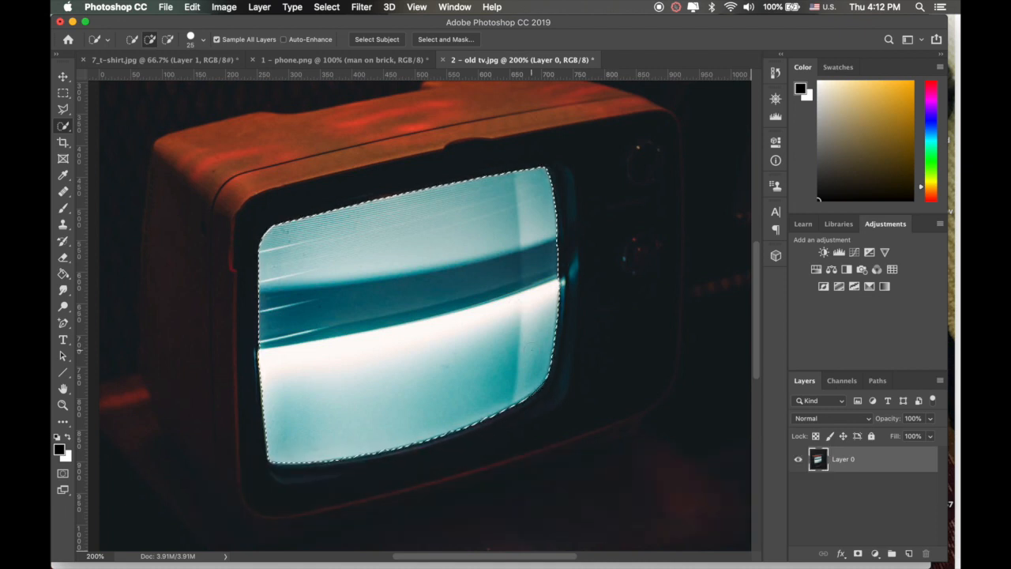
- Copy the selected TV screen to a new layer and check the cutout with the original photo layer temporarily hidden
key(super+j)
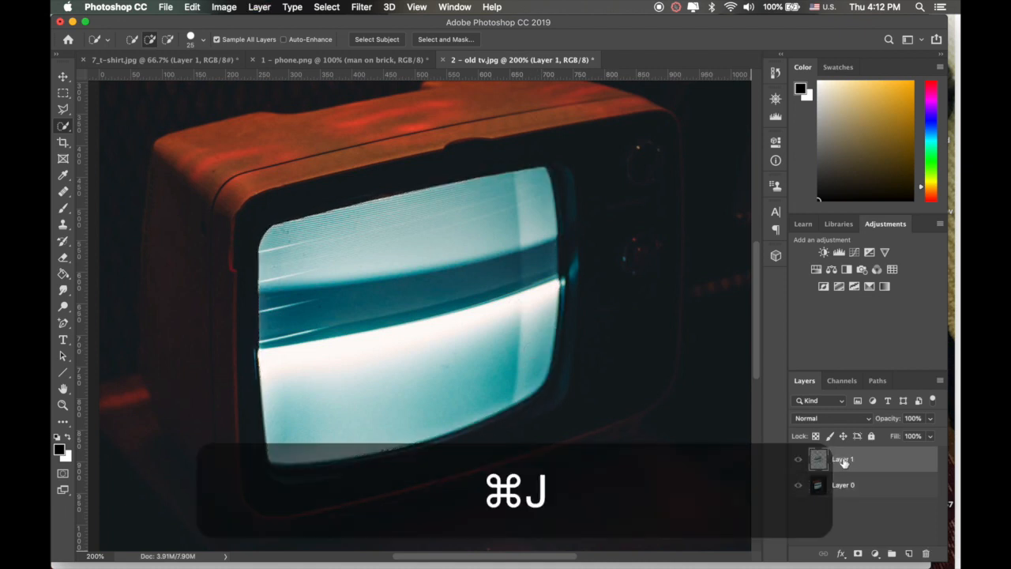
click(799, 485)
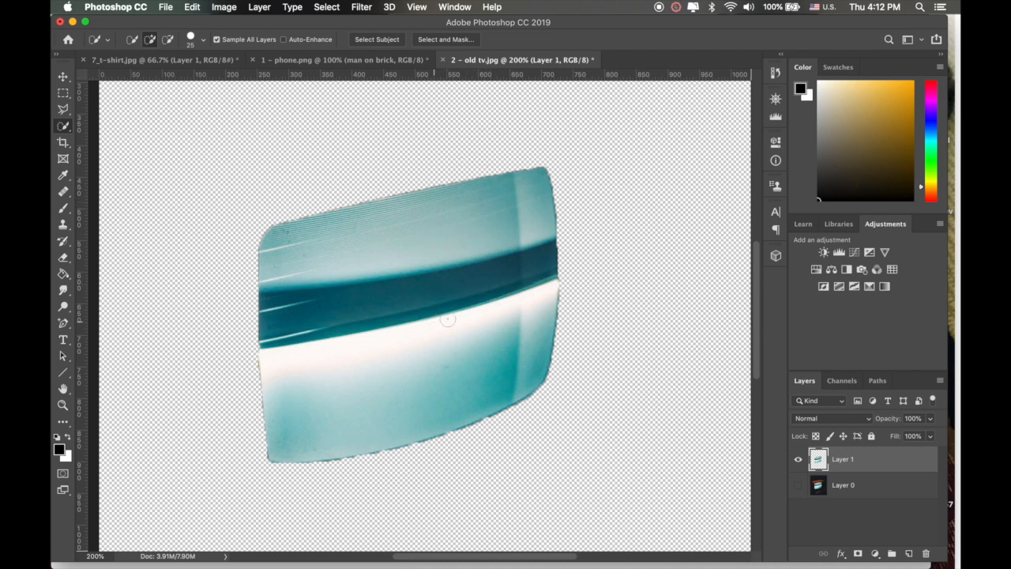
click(797, 485)
key(super+minus)
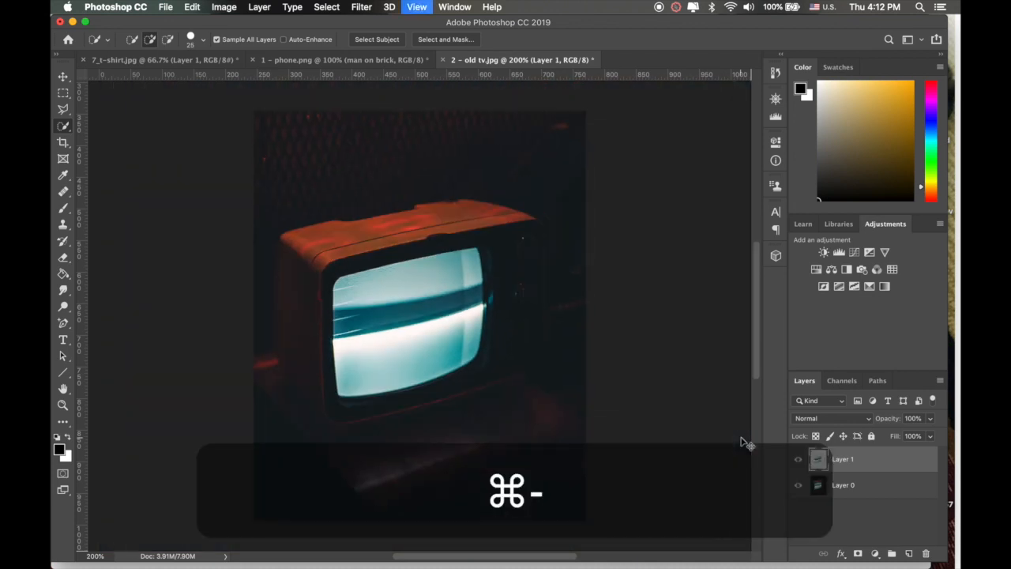
- Place the embedded image "angry man" from the Desktop and clip it to the TV screen layer
click(166, 8)
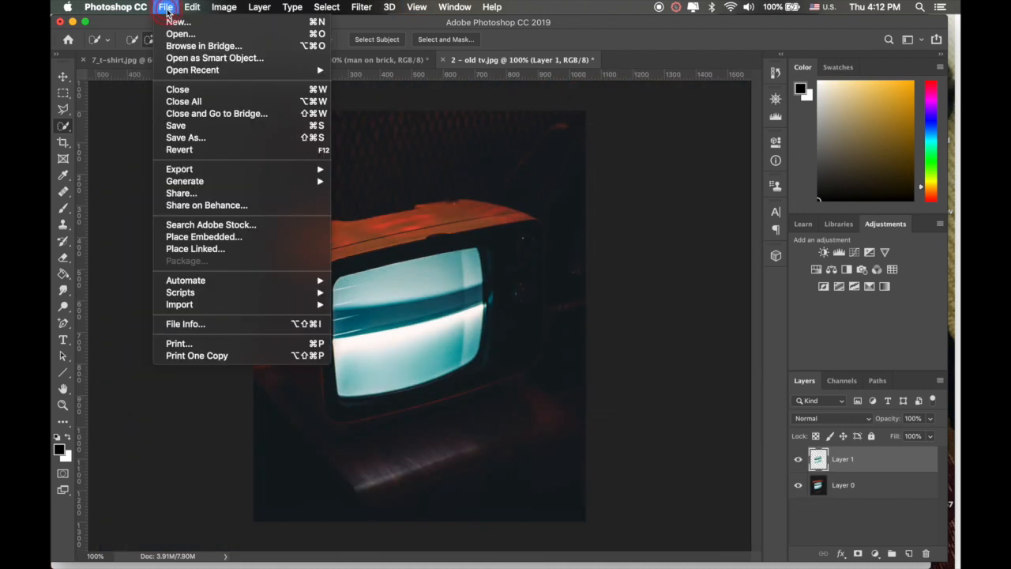
click(188, 238)
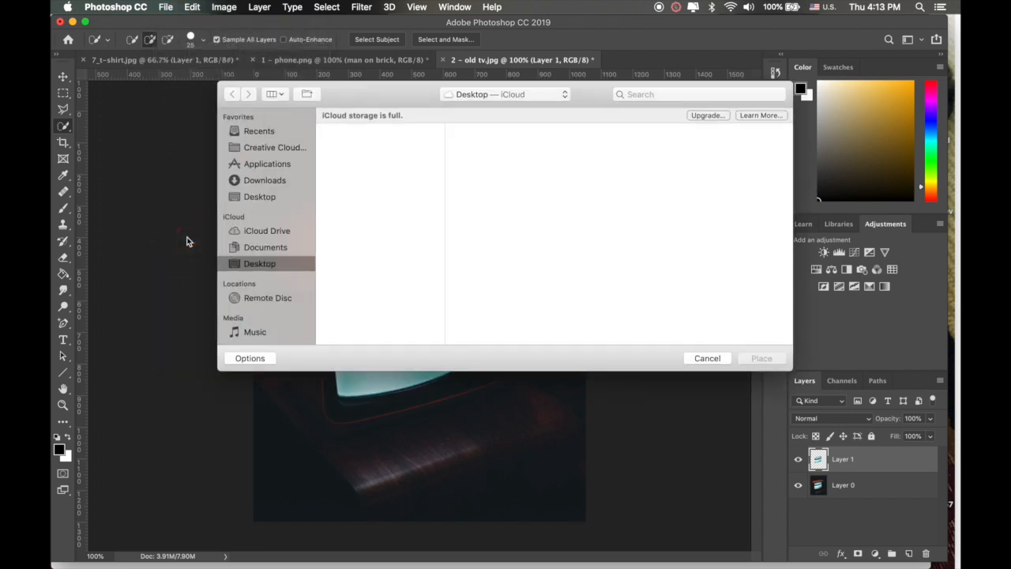
click(344, 131)
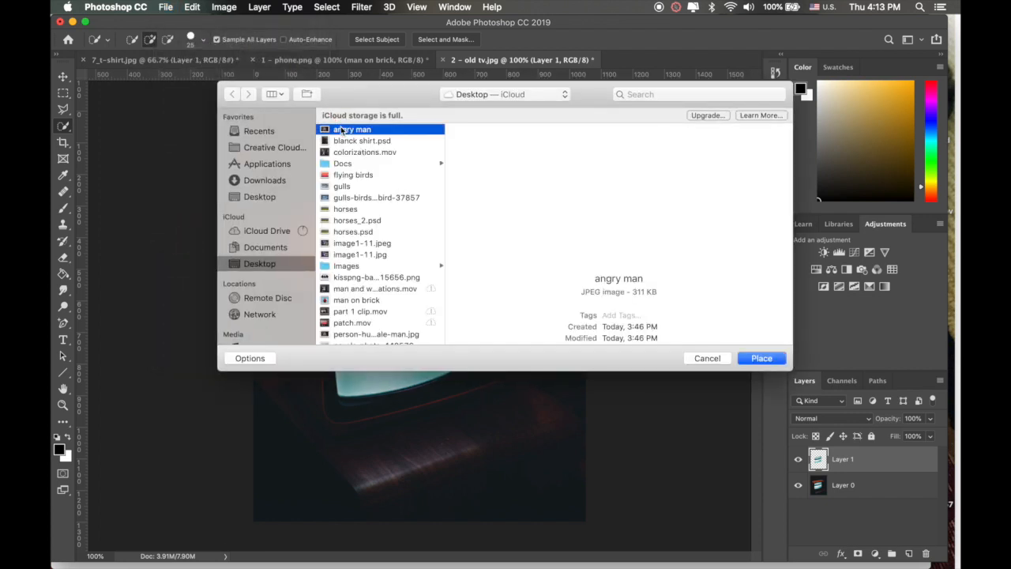
click(757, 360)
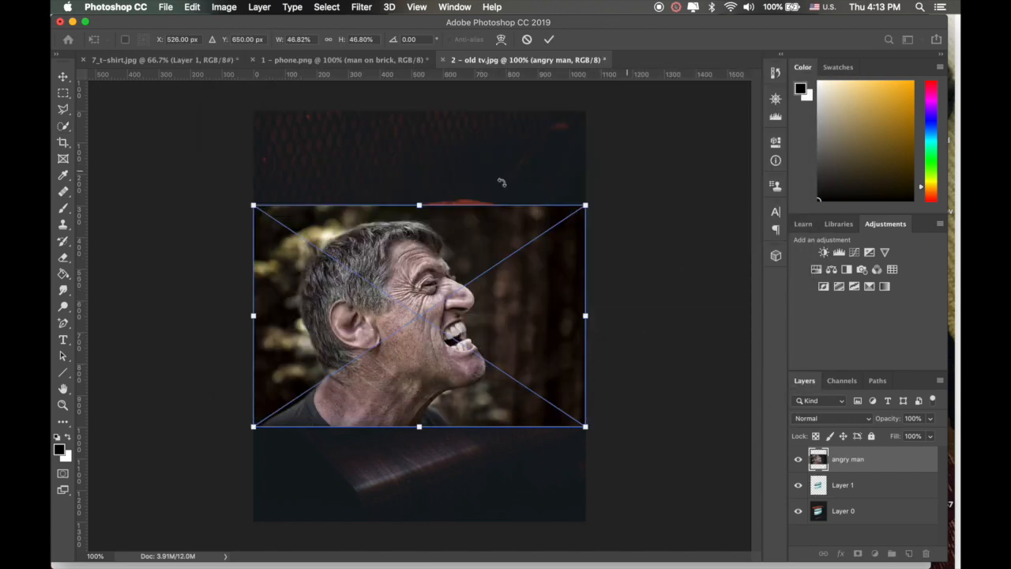
click(550, 40)
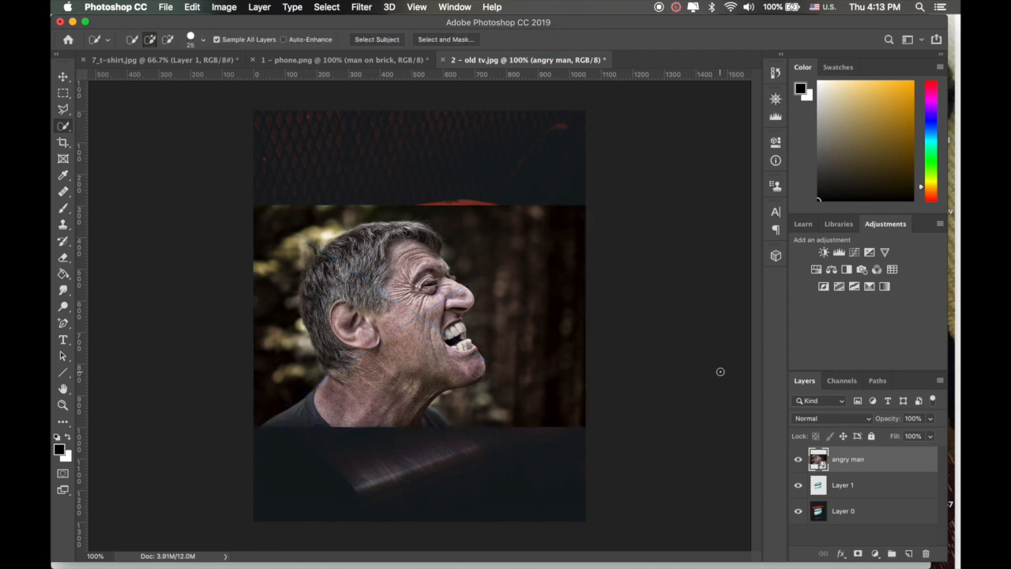
click(257, 7)
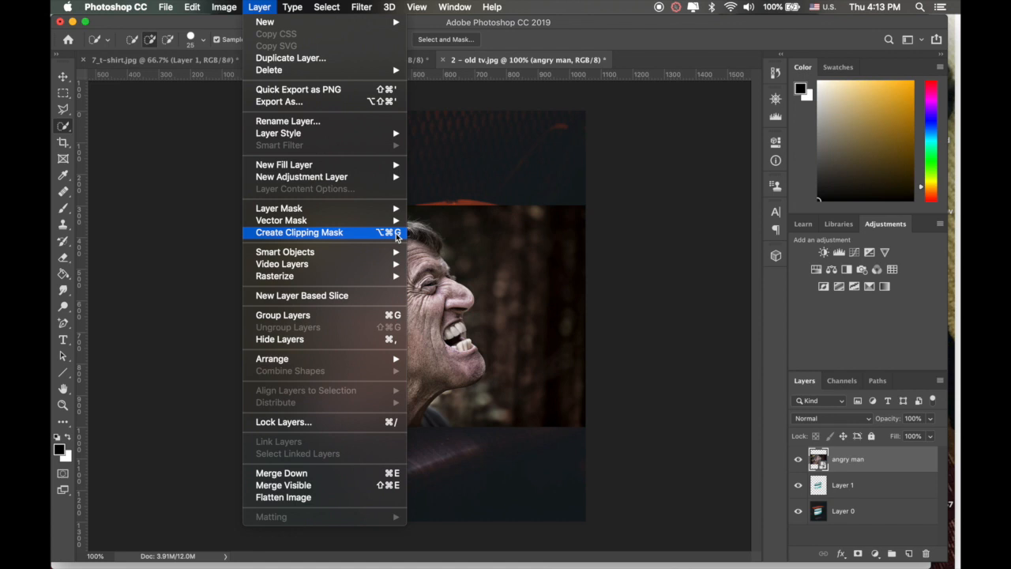
click(340, 234)
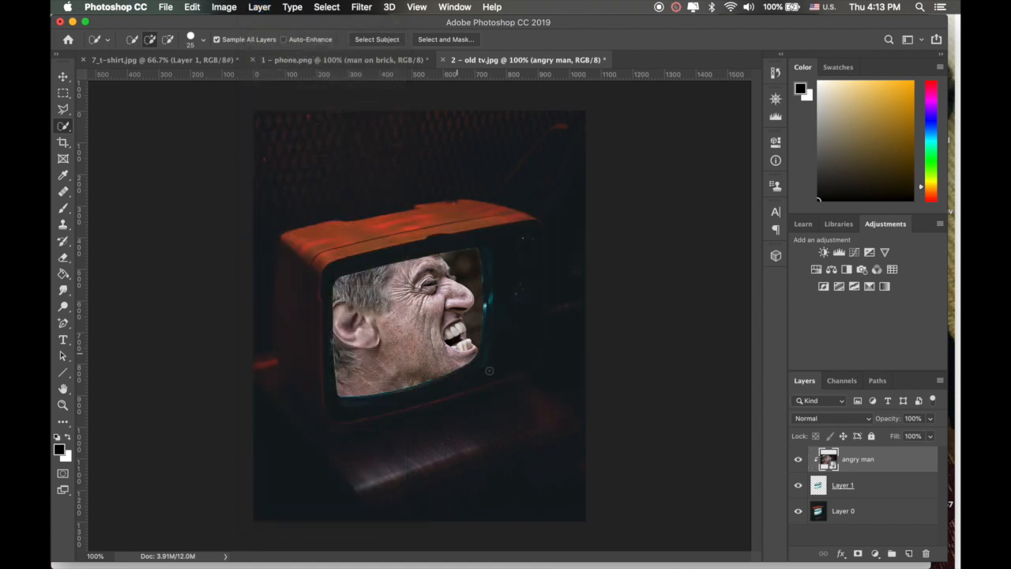
- Scale the angry man layer to about 34% and position the man's face within the TV screen
key(super+t)
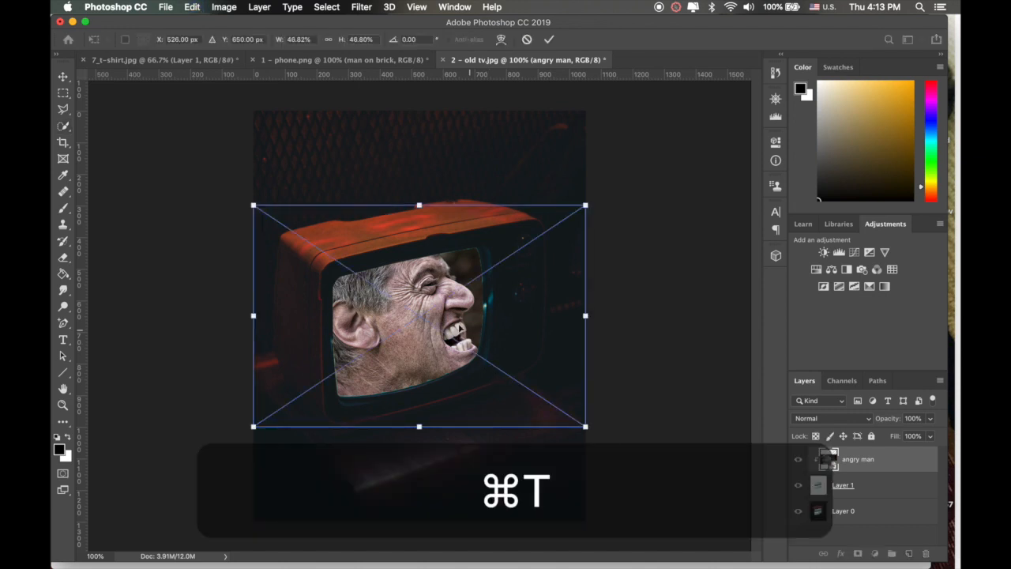
mouse_move(461, 327)
mouse_down()
mouse_move(475, 306)
mouse_move(450, 310)
mouse_move(465, 330)
mouse_move(491, 321)
mouse_move(468, 309)
mouse_move(478, 316)
mouse_move(465, 317)
mouse_up()
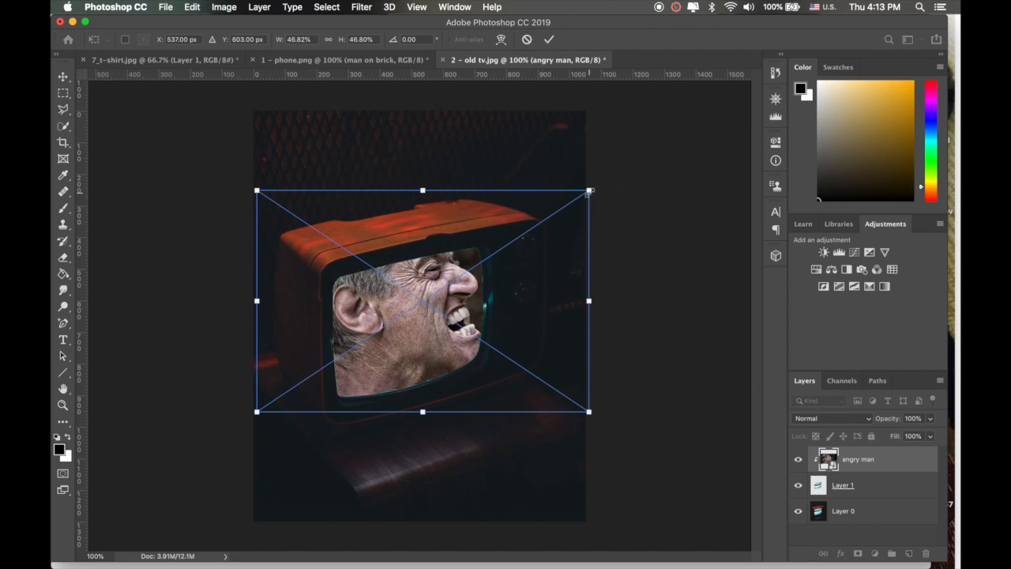
drag(587, 191, 522, 219)
drag(454, 295, 493, 295)
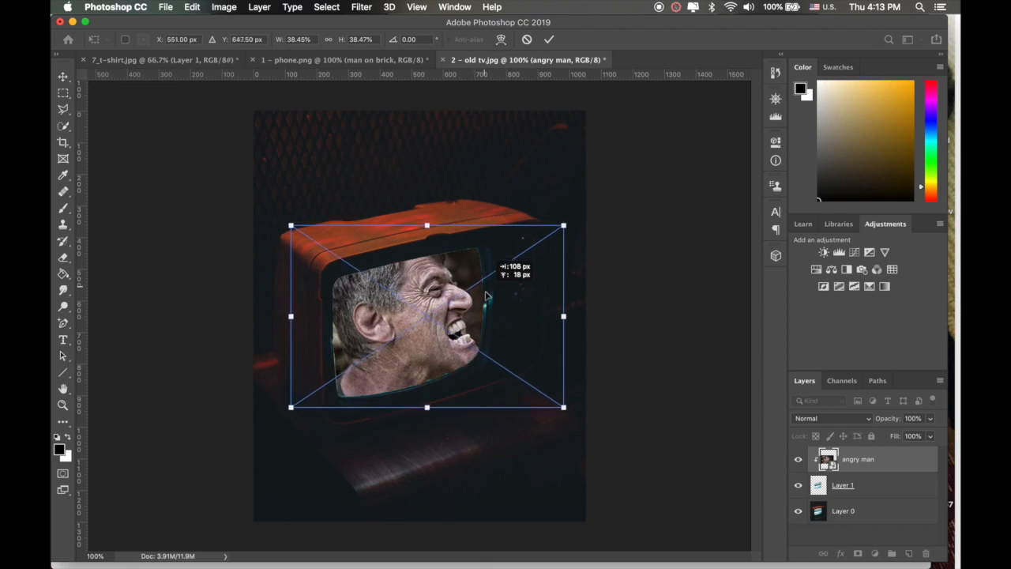
drag(563, 227, 527, 247)
drag(508, 291, 514, 294)
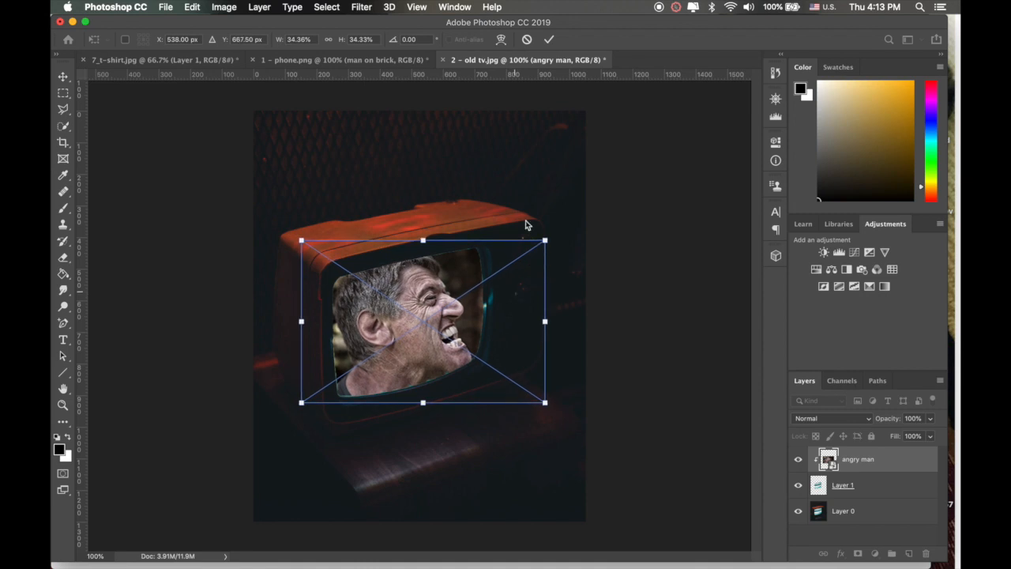
click(549, 39)
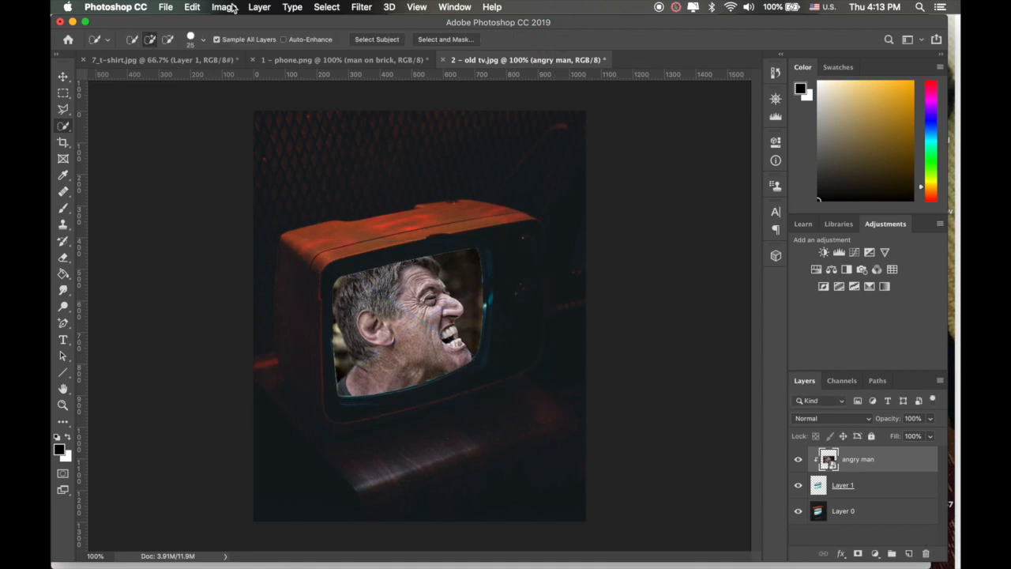
- Distort the angry man layer so its four corners follow the tilted perspective of the TV screen
click(192, 7)
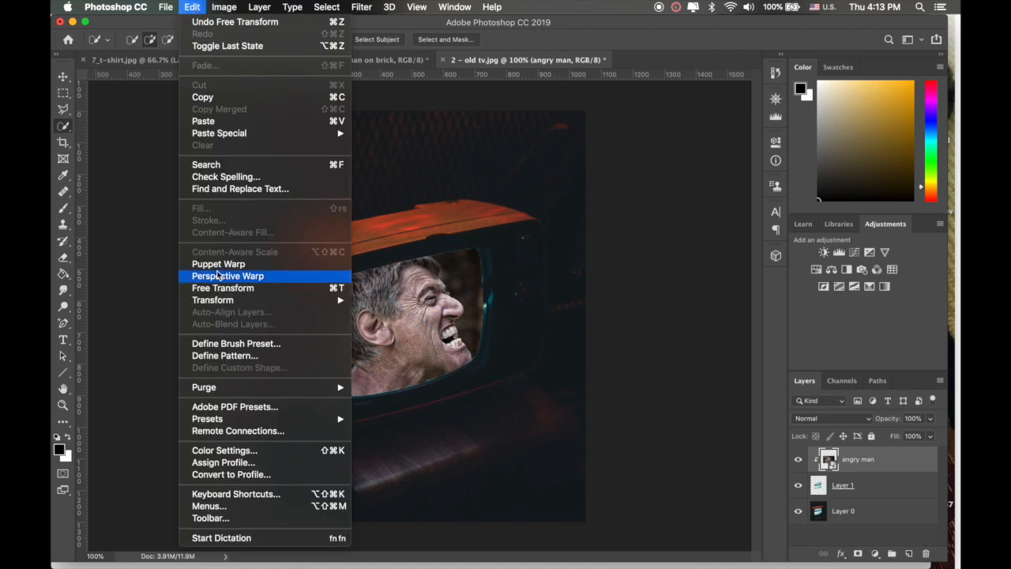
mouse_move(219, 304)
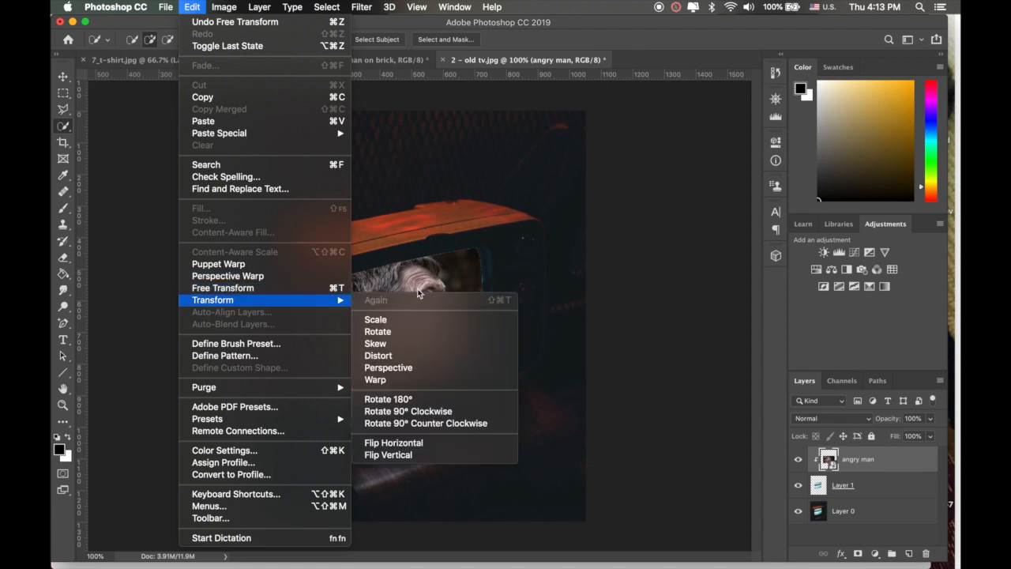
click(388, 358)
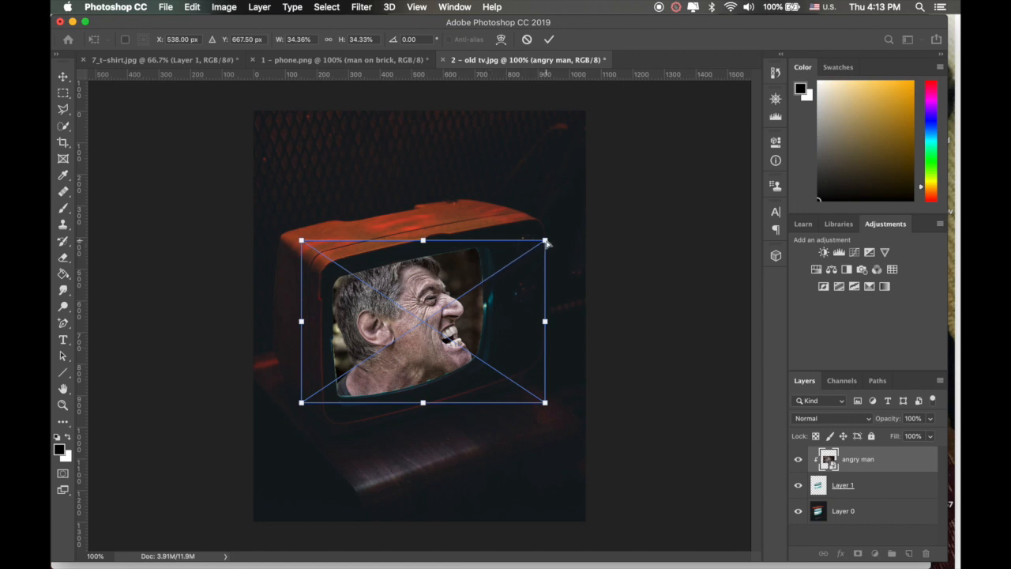
drag(548, 243, 483, 238)
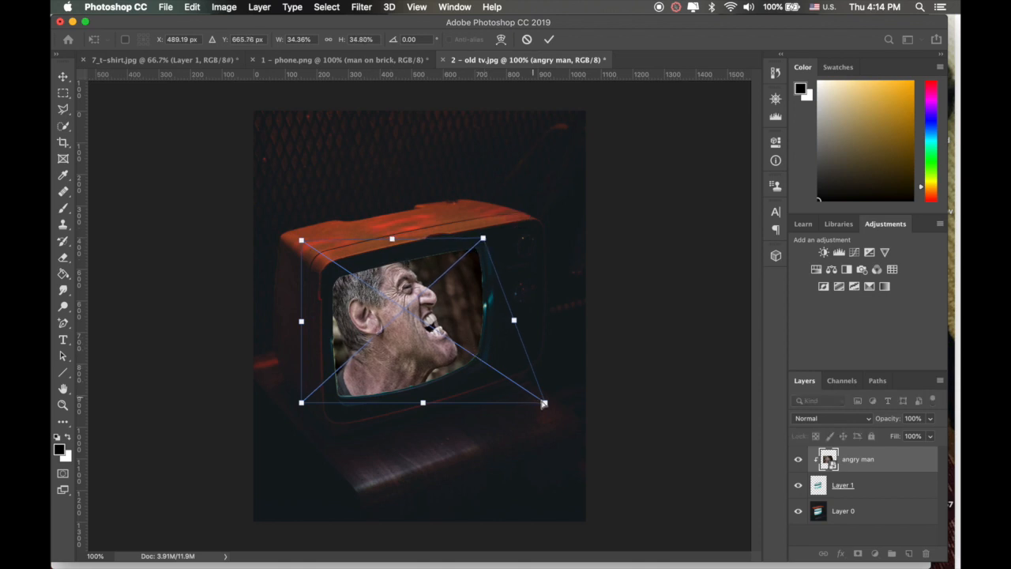
drag(518, 392, 494, 374)
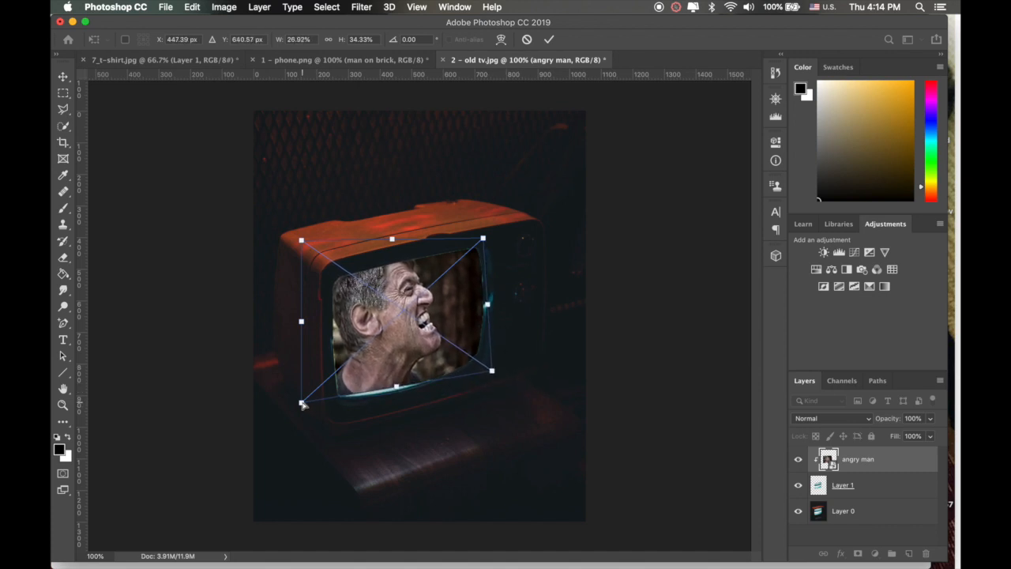
drag(303, 405, 335, 408)
drag(300, 240, 329, 272)
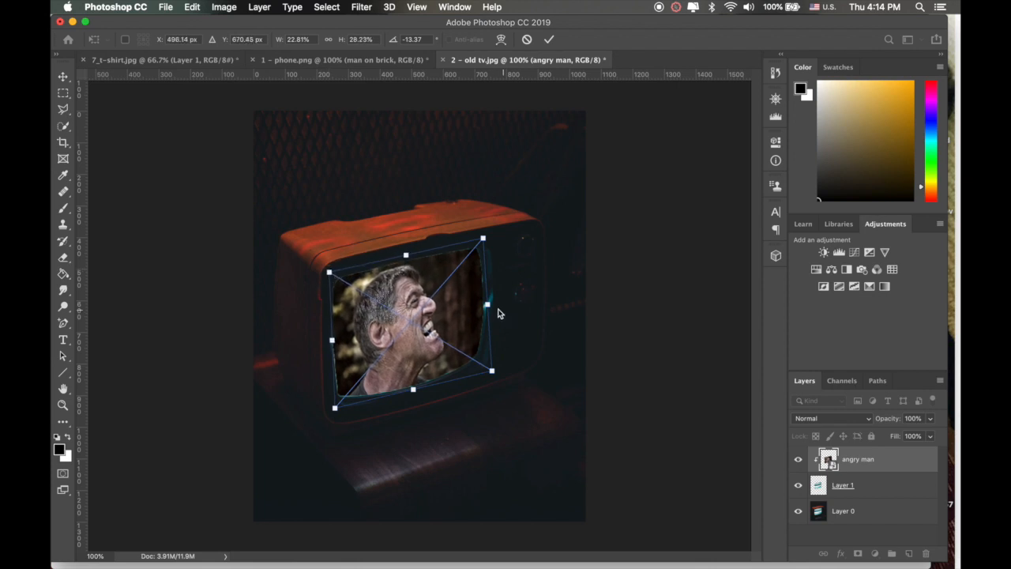
drag(483, 240, 487, 238)
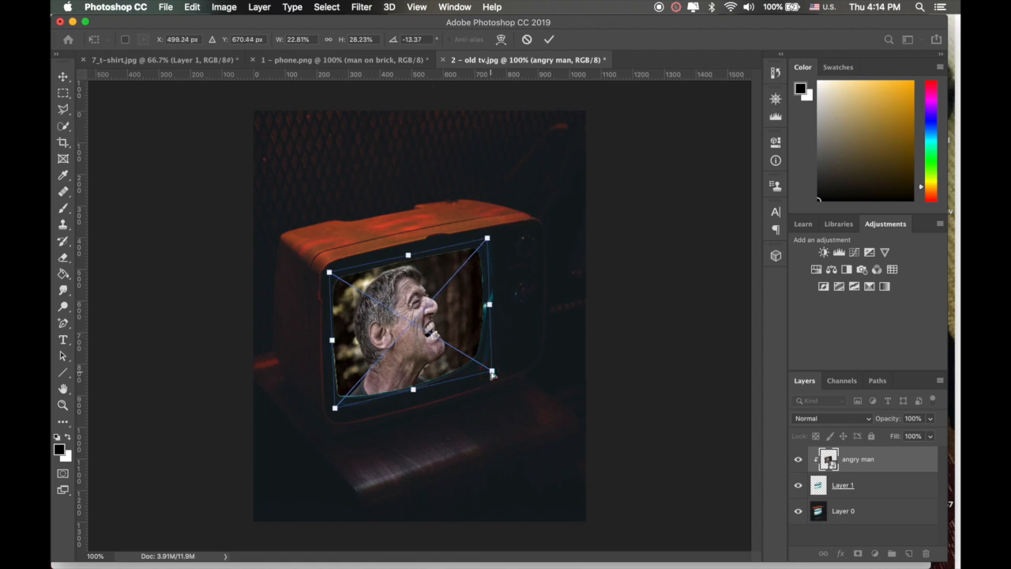
drag(492, 372, 490, 368)
click(550, 41)
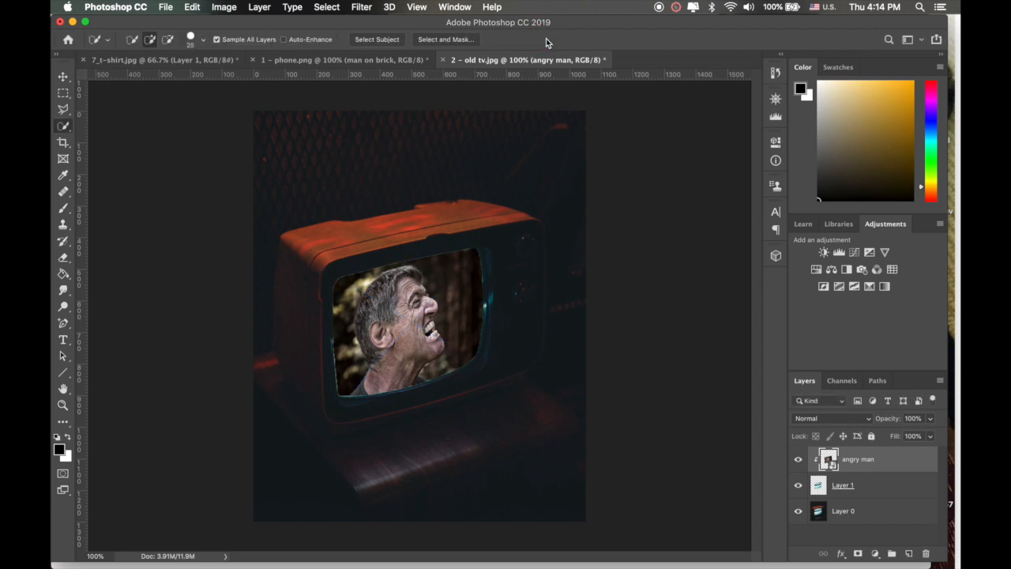
- Warp the angry man layer, bulging the face outward and pulling the four corners inward to follow the TV screen's curved edges
click(193, 8)
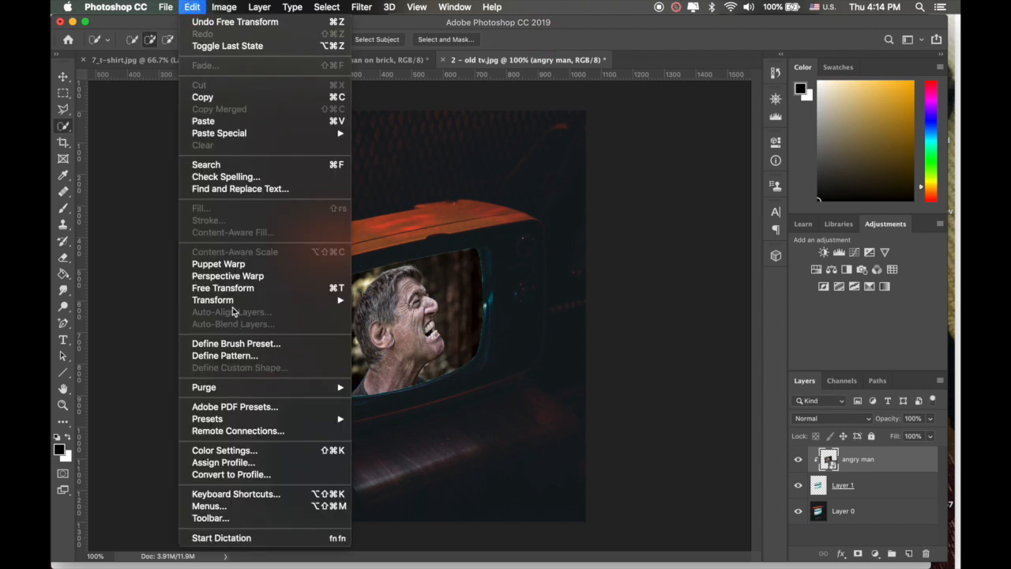
mouse_move(232, 301)
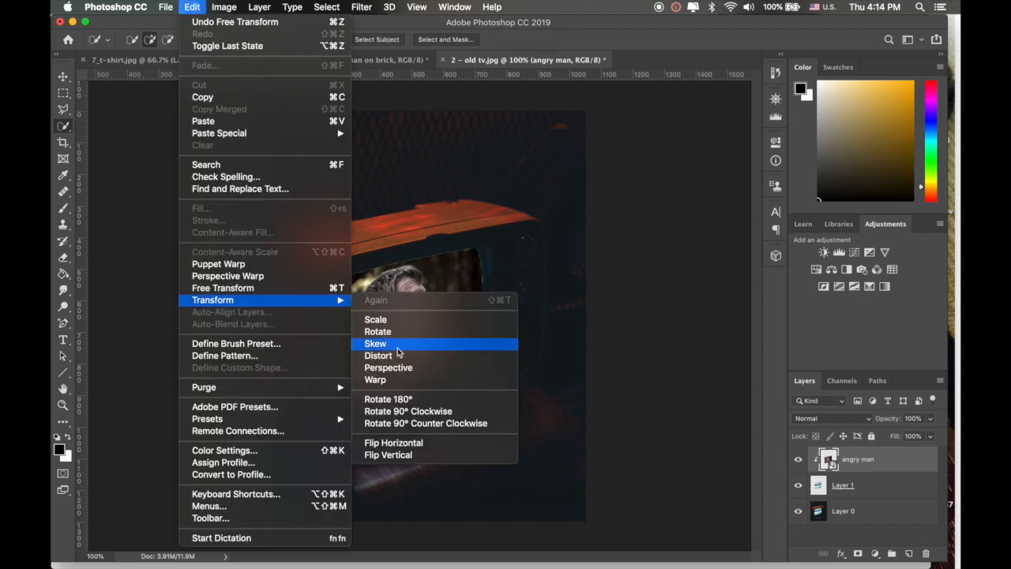
click(376, 380)
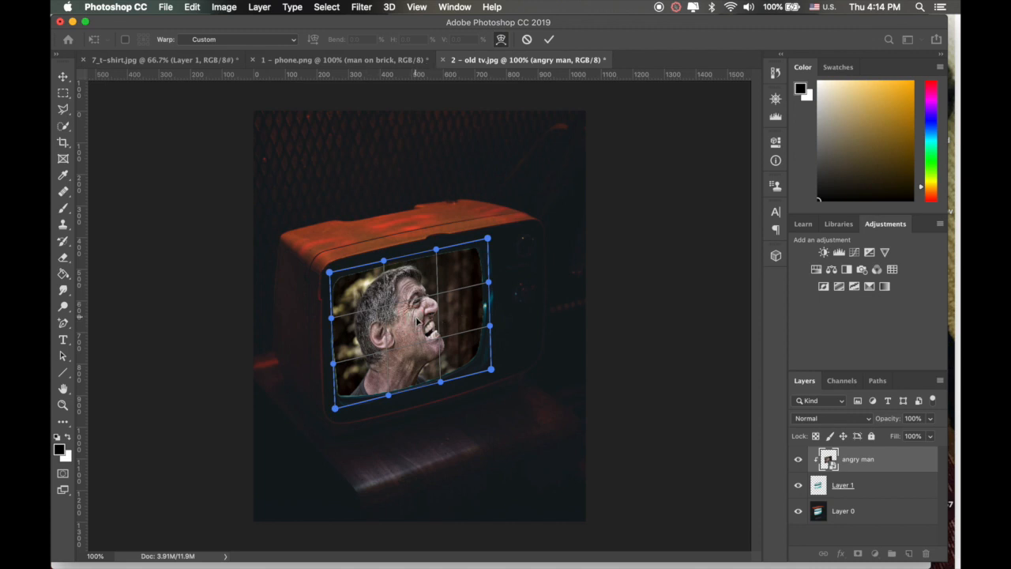
drag(417, 319, 424, 321)
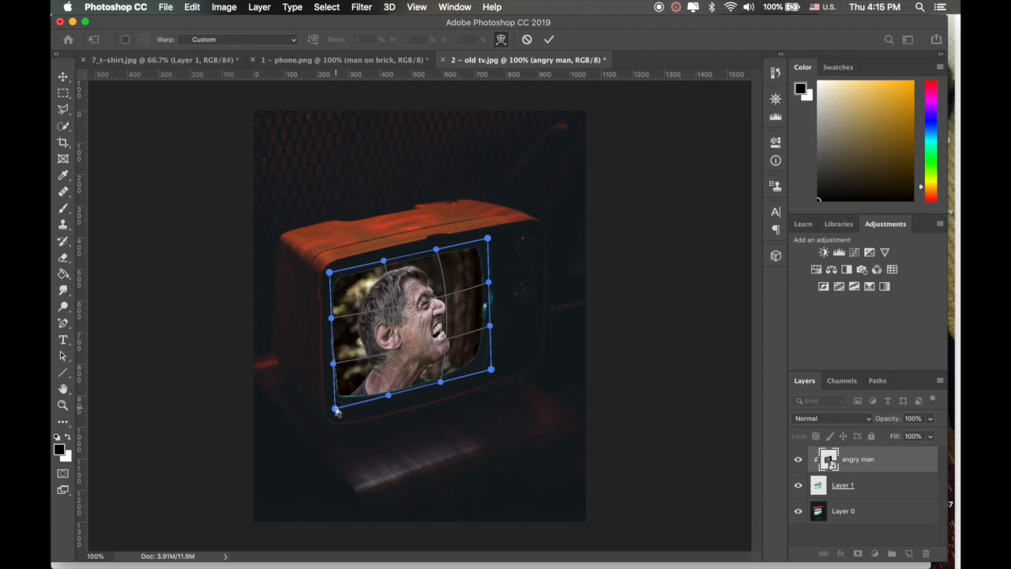
drag(335, 408, 337, 398)
drag(489, 370, 479, 358)
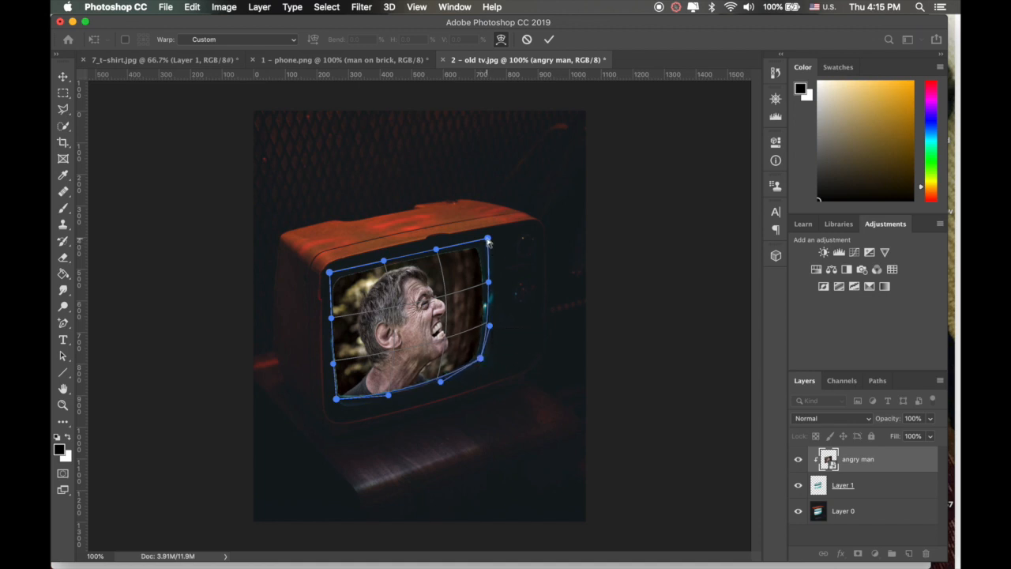
drag(487, 238, 479, 243)
drag(330, 273, 330, 278)
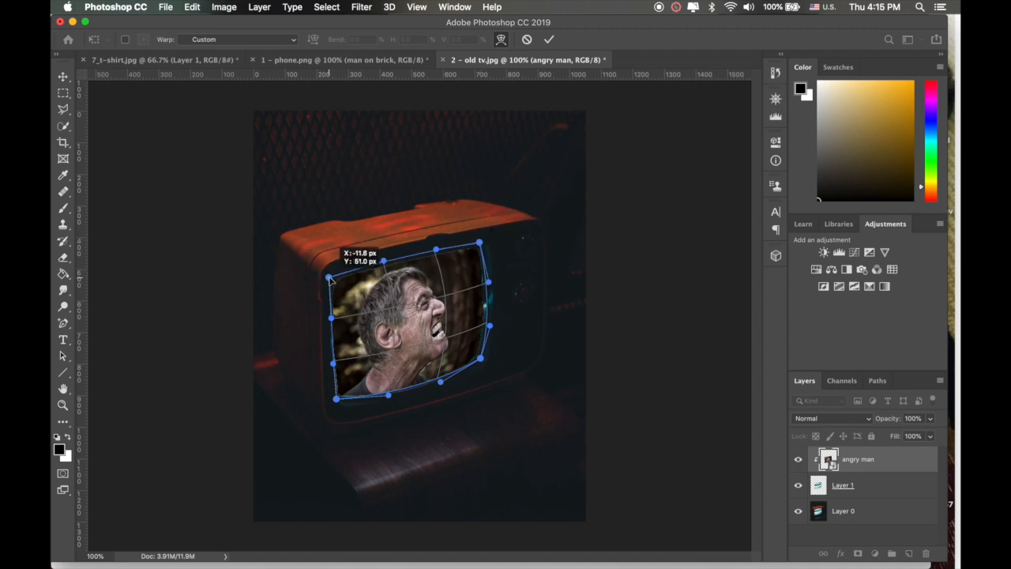
click(549, 40)
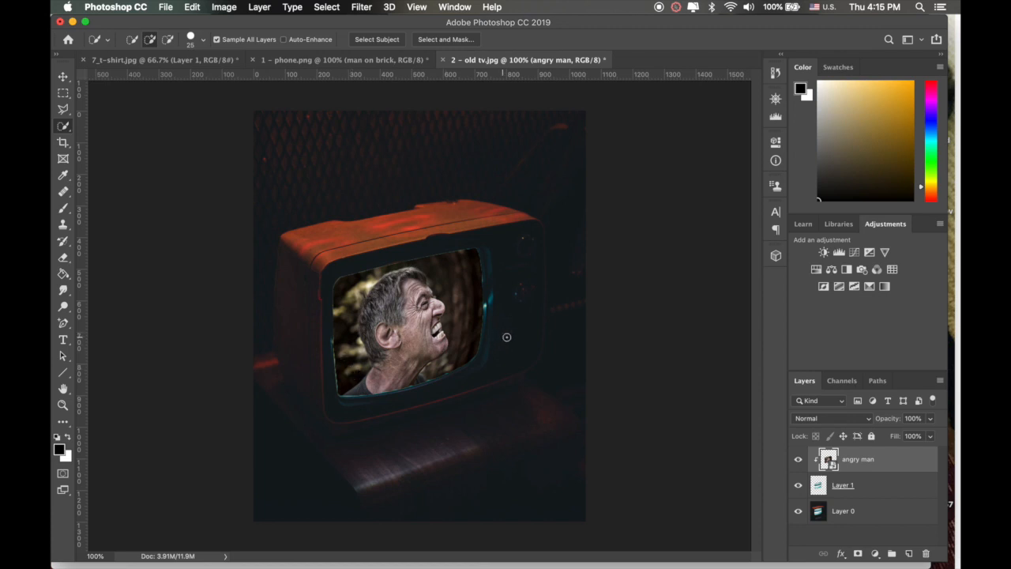
- Check the glowing TV screen with the angry man layer temporarily hidden, and duplicate Layer 1
click(846, 486)
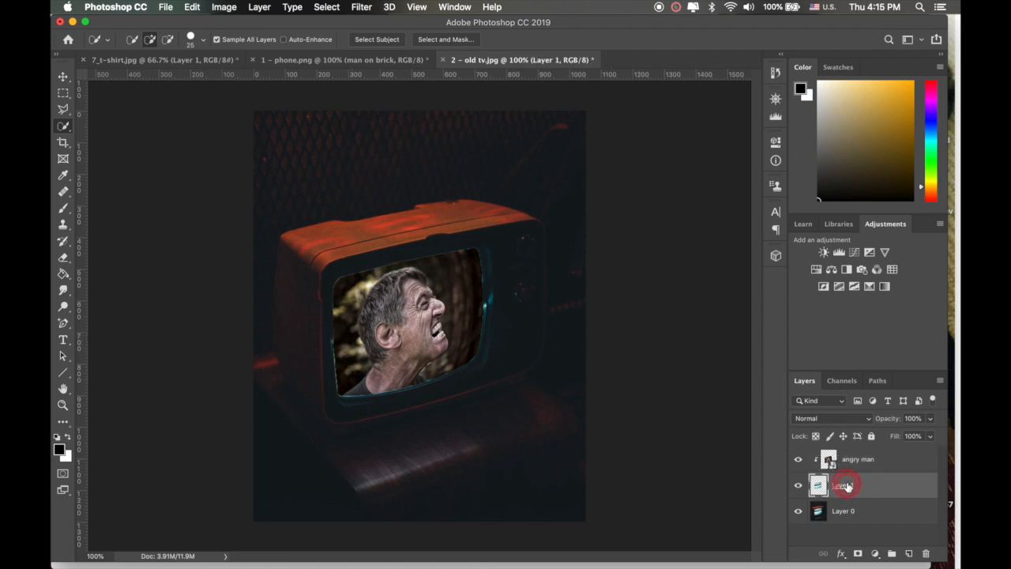
click(797, 459)
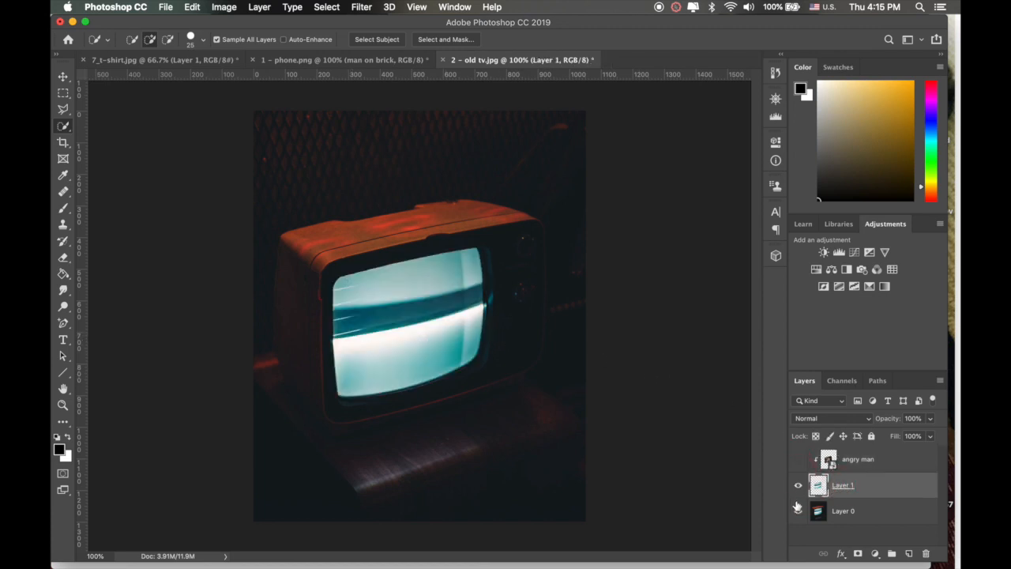
click(797, 459)
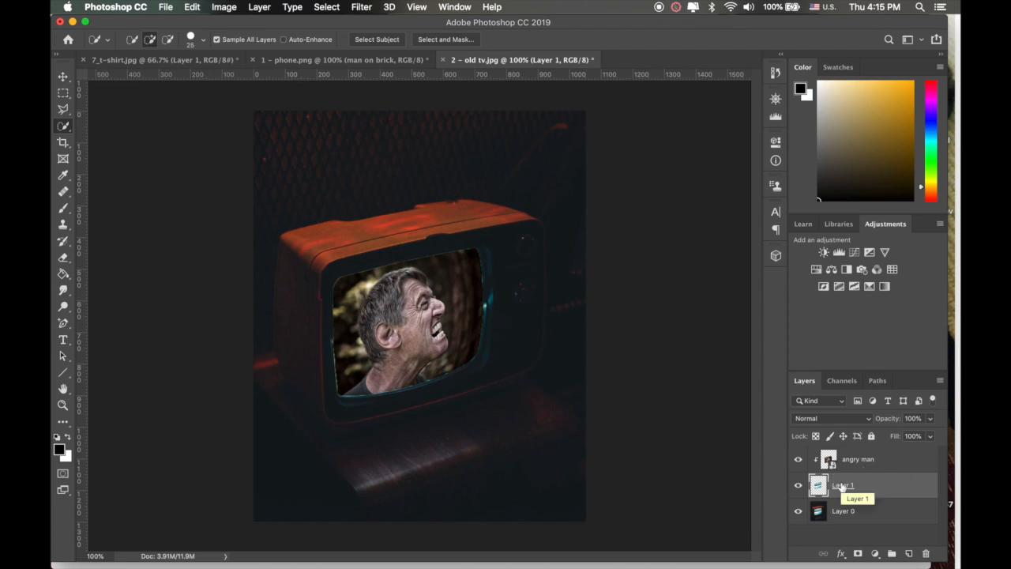
key(super+j)
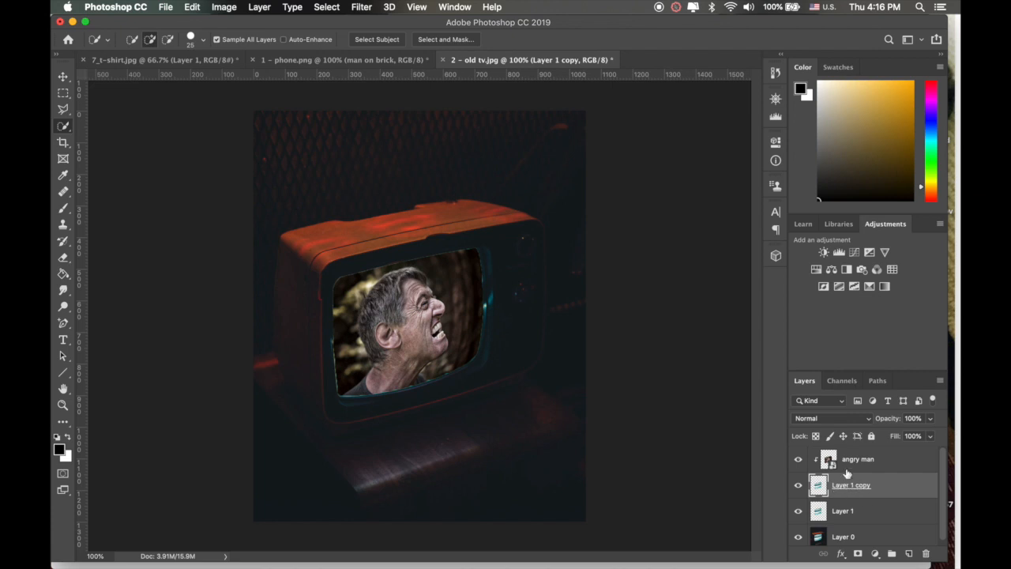
- Move the original Layer 1 above the angry man layer and lower its opacity to 34%
click(841, 510)
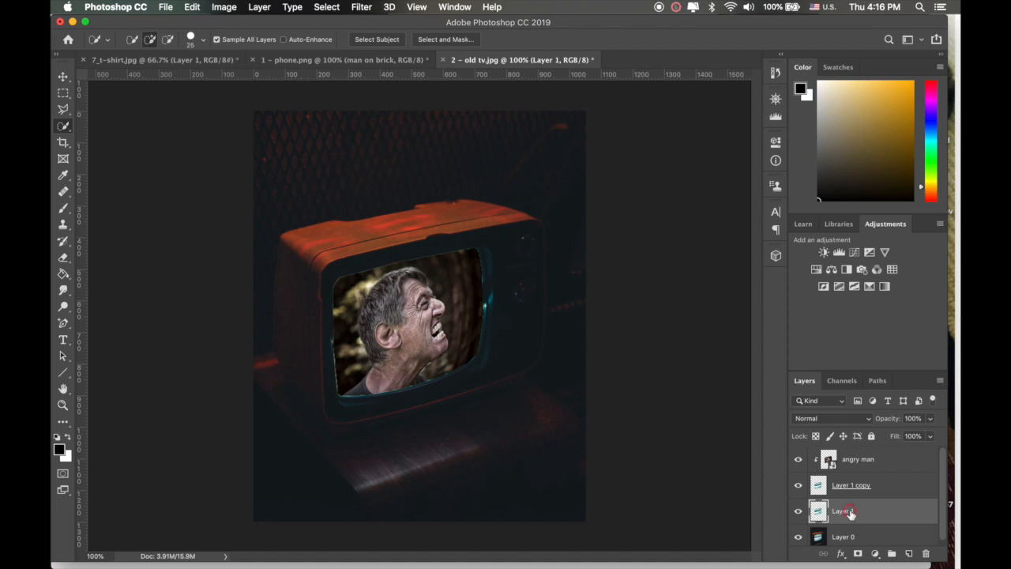
drag(849, 511, 838, 450)
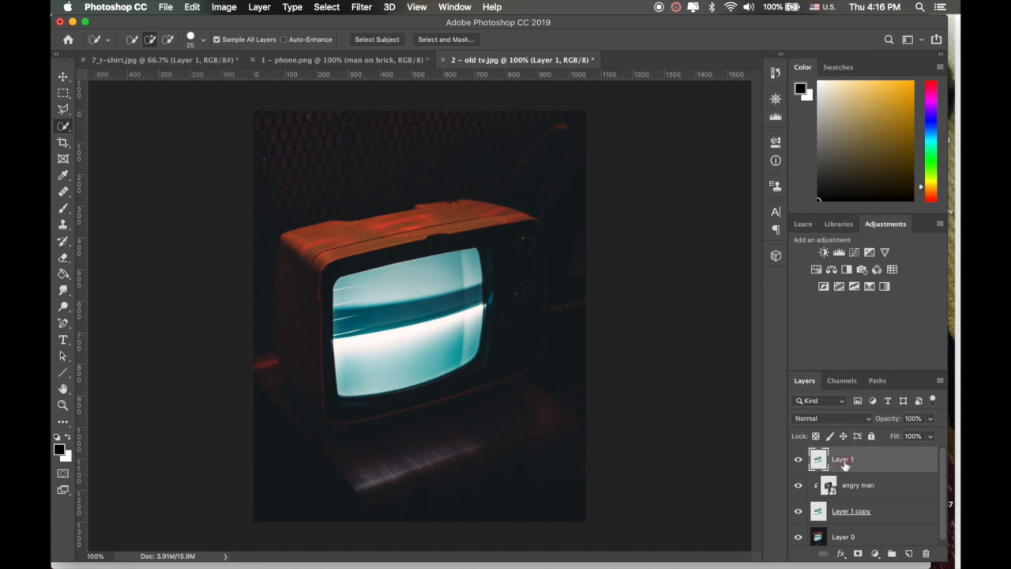
click(930, 419)
drag(932, 436, 892, 438)
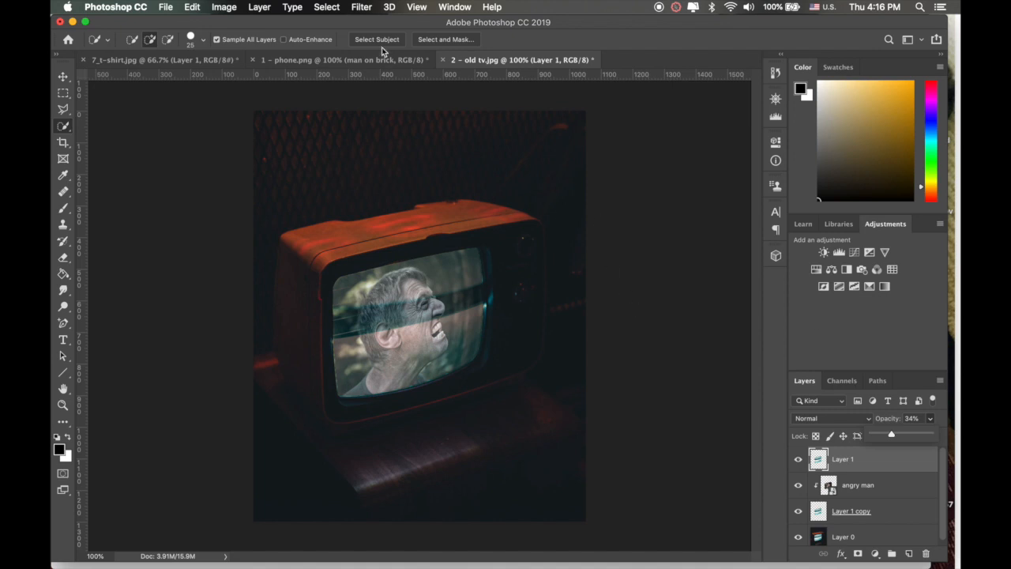
- Apply Add Noise to Layer 1 with a reduced amount, using Gaussian distribution and monochromatic noise
click(360, 8)
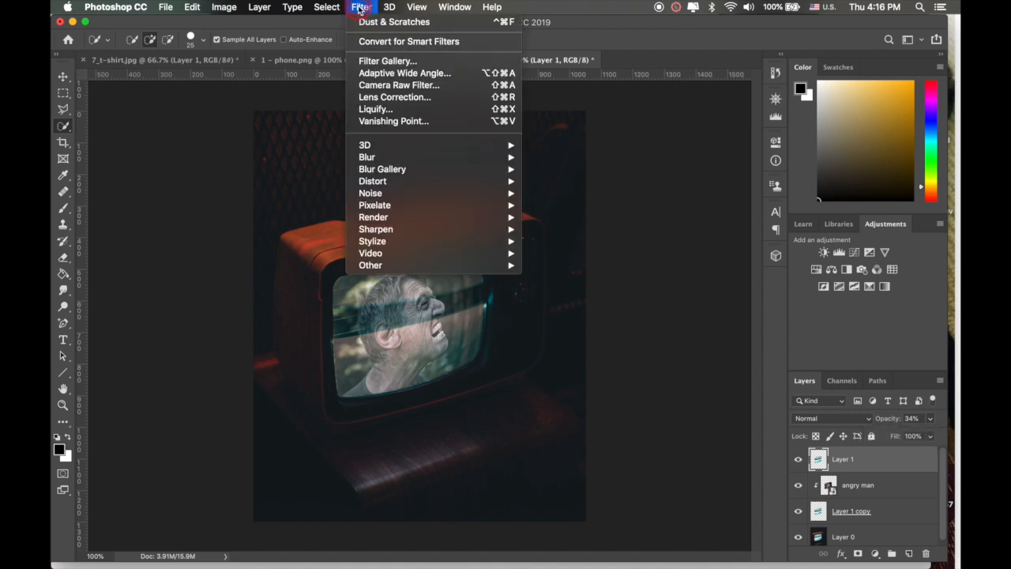
mouse_move(377, 195)
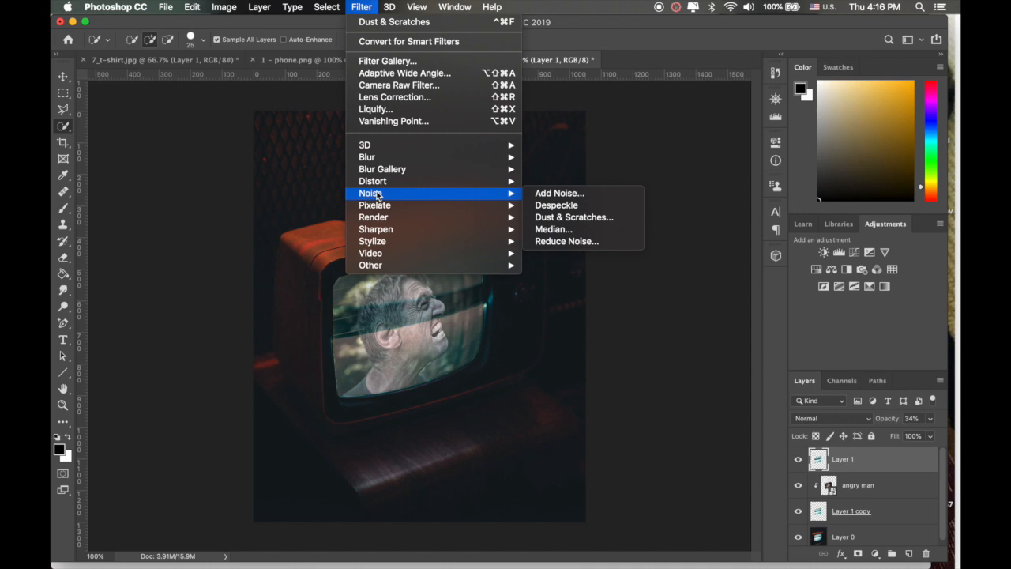
click(558, 193)
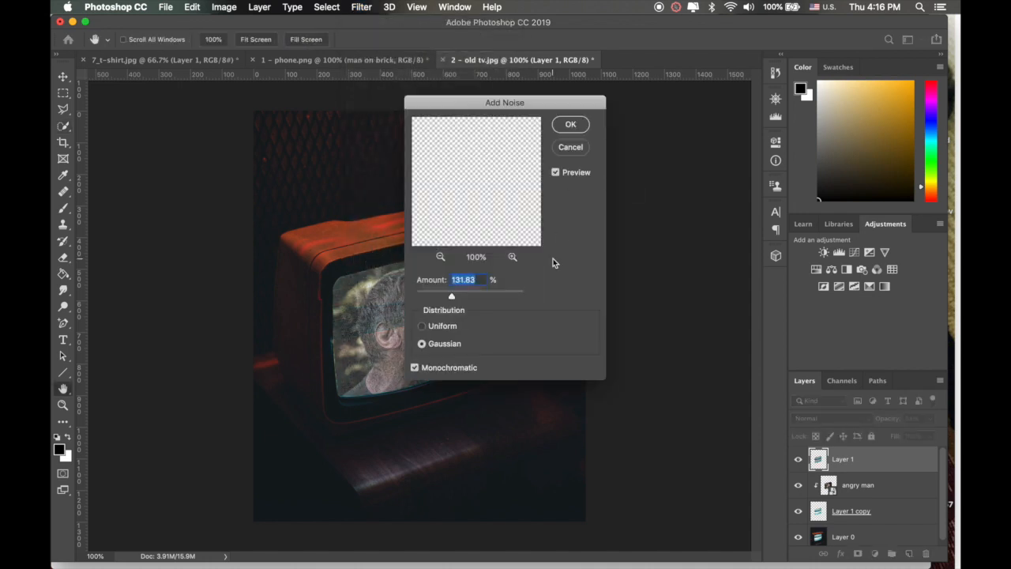
drag(451, 298, 434, 299)
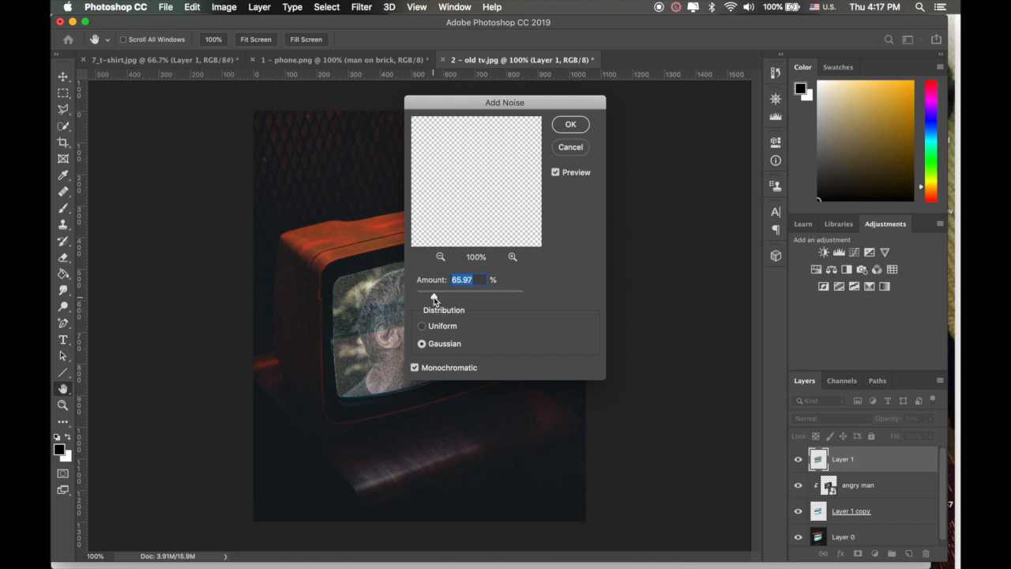
drag(433, 299, 437, 301)
click(571, 127)
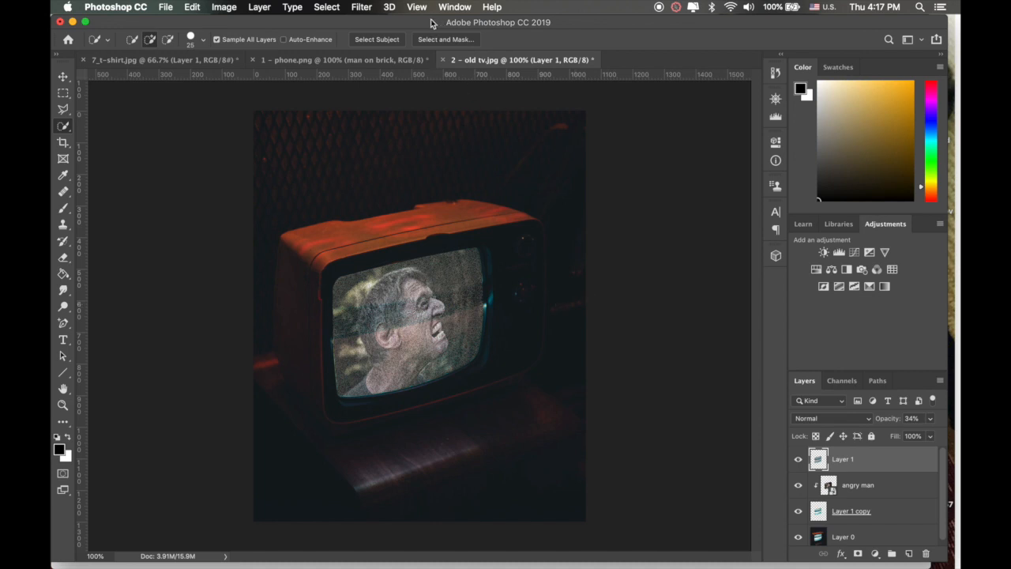
- Apply Dust & Scratches to Layer 1 with a radius of 4 pixels and a threshold of 3 levels
click(368, 8)
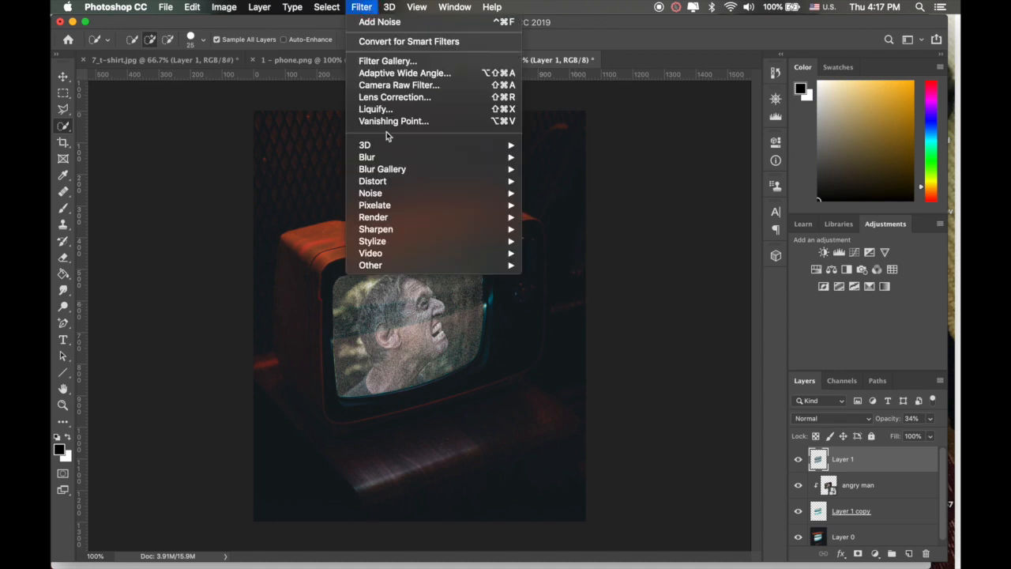
mouse_move(388, 194)
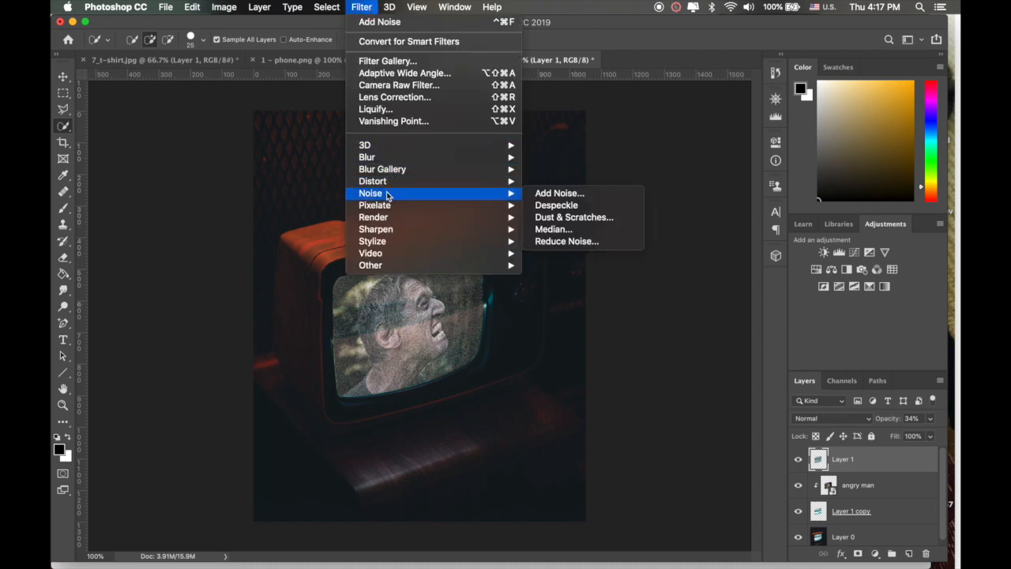
click(579, 218)
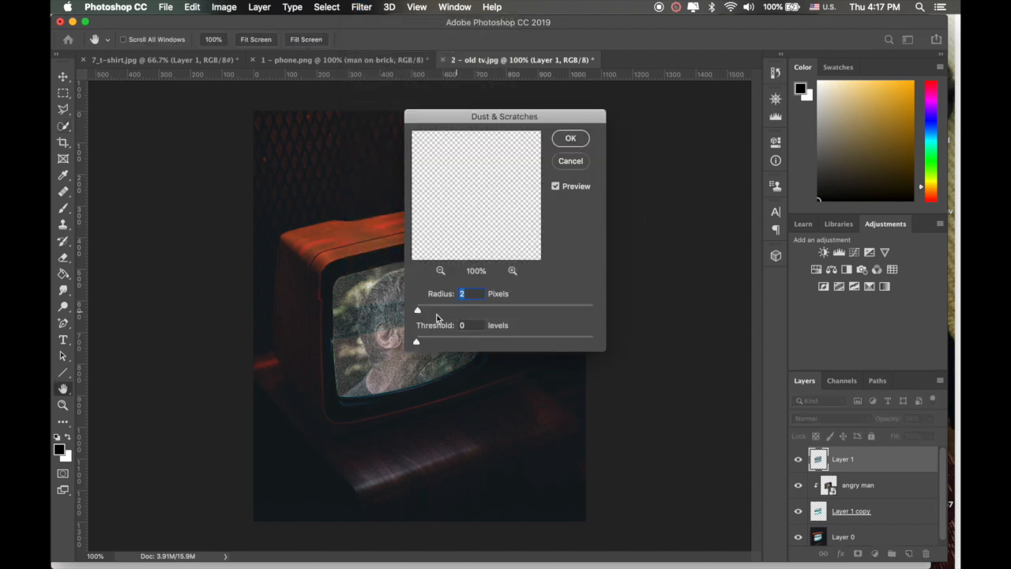
drag(417, 342, 421, 311)
drag(422, 311, 420, 344)
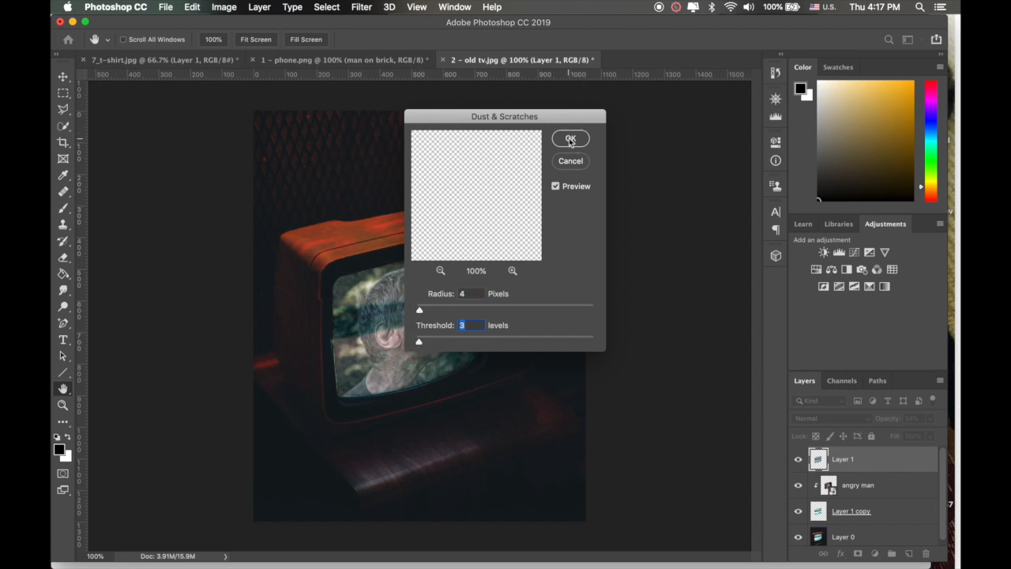
click(569, 138)
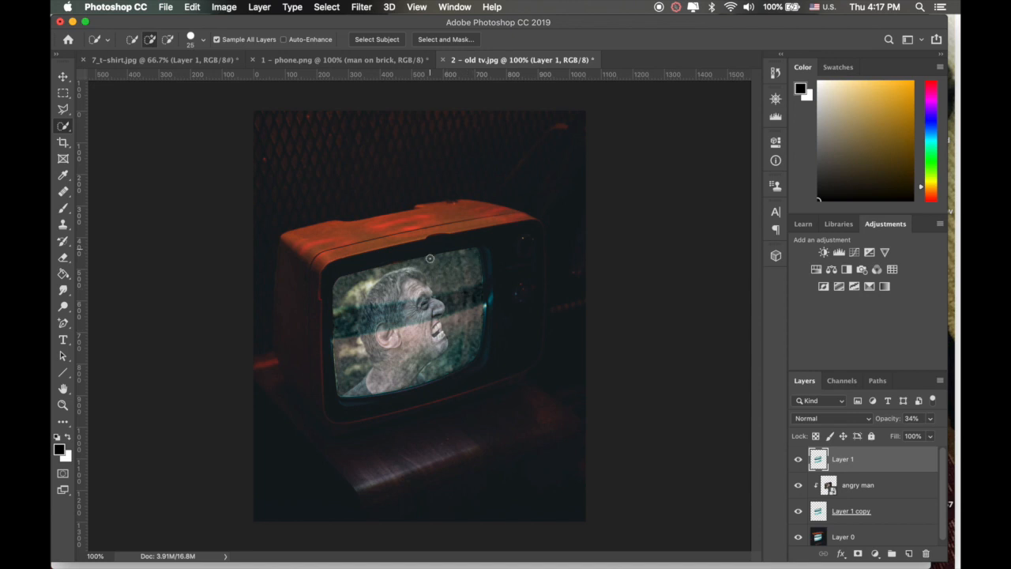